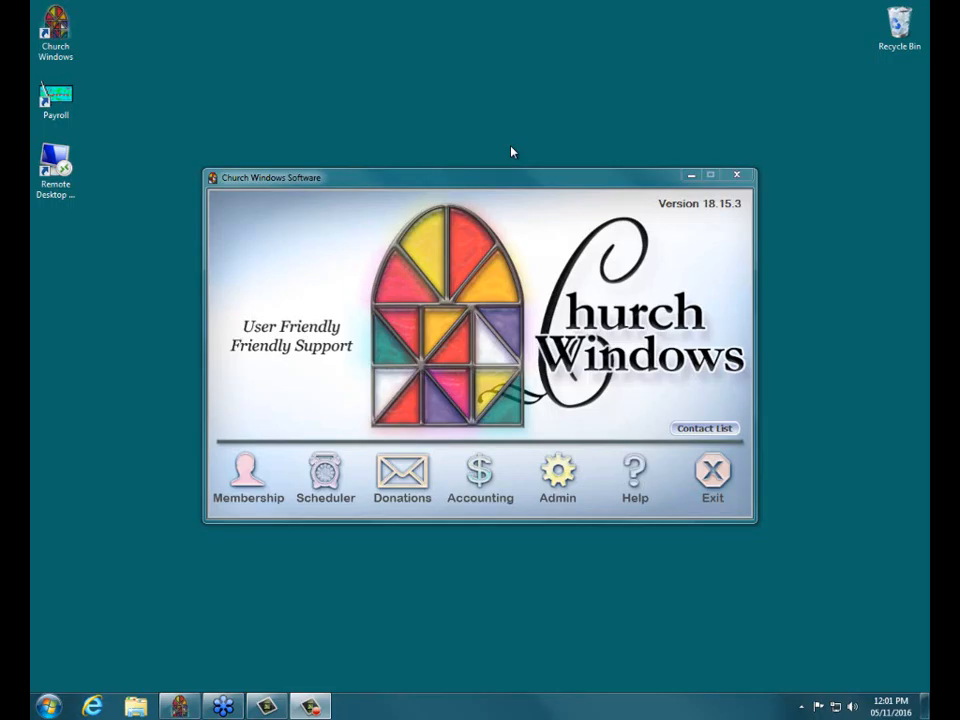
- Open the Membership Reports/Directory/Export tool and proceed to the report layout step with the default people selection
left_click(505, 178)
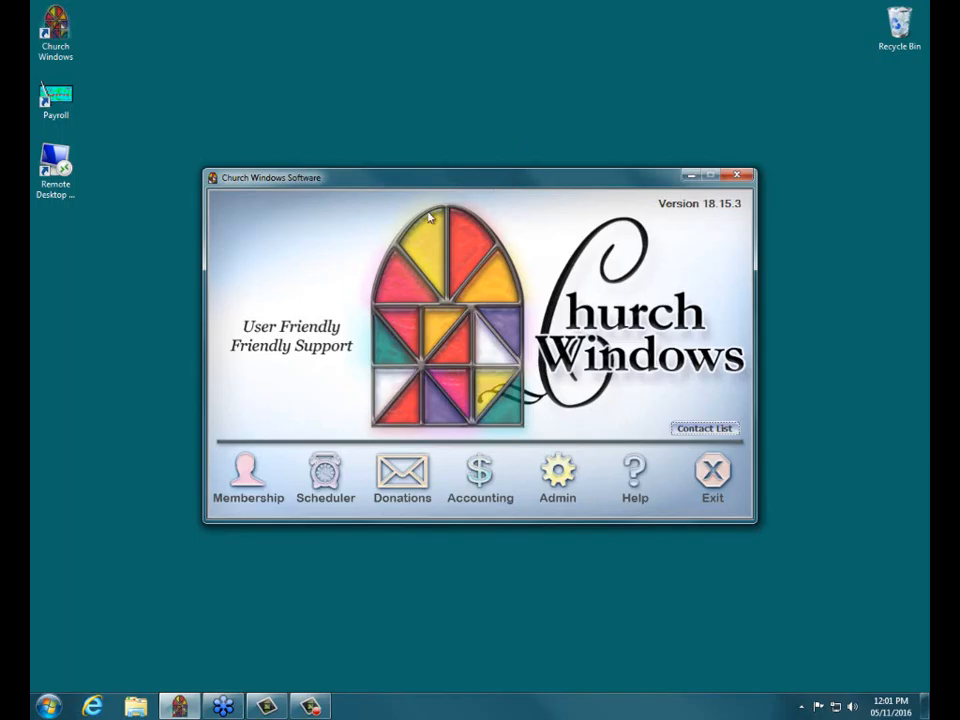
left_click(240, 479)
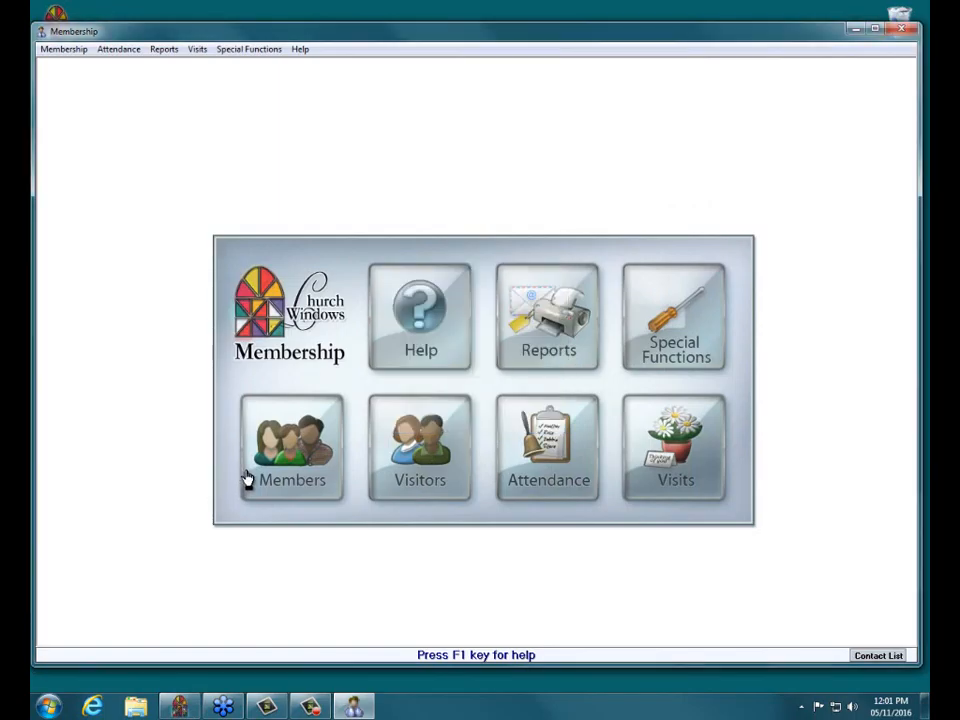
left_click(557, 325)
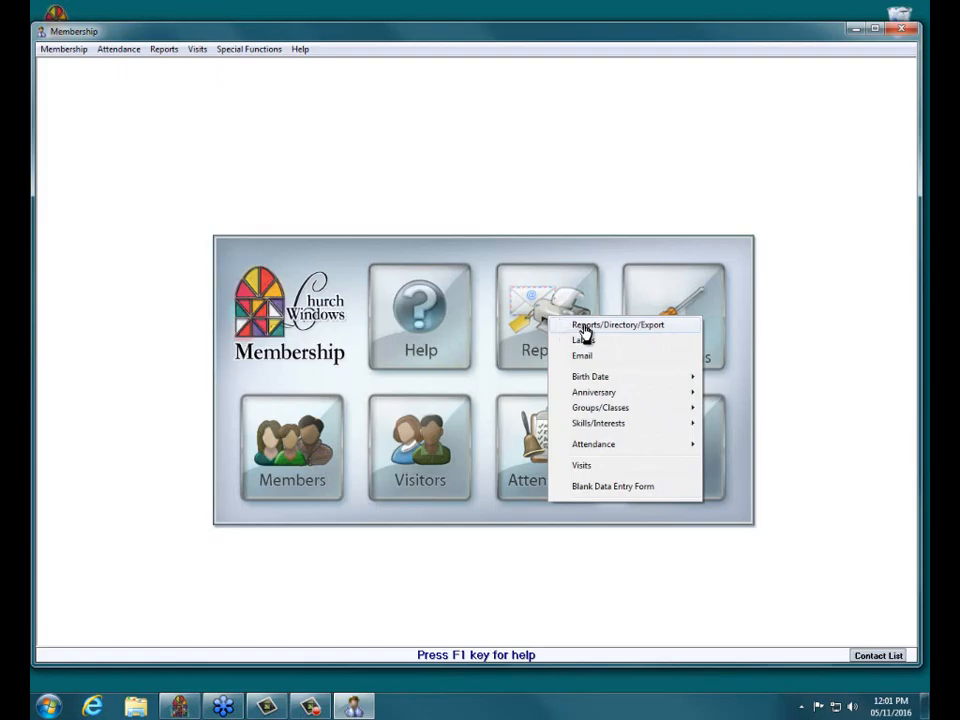
left_click(585, 330)
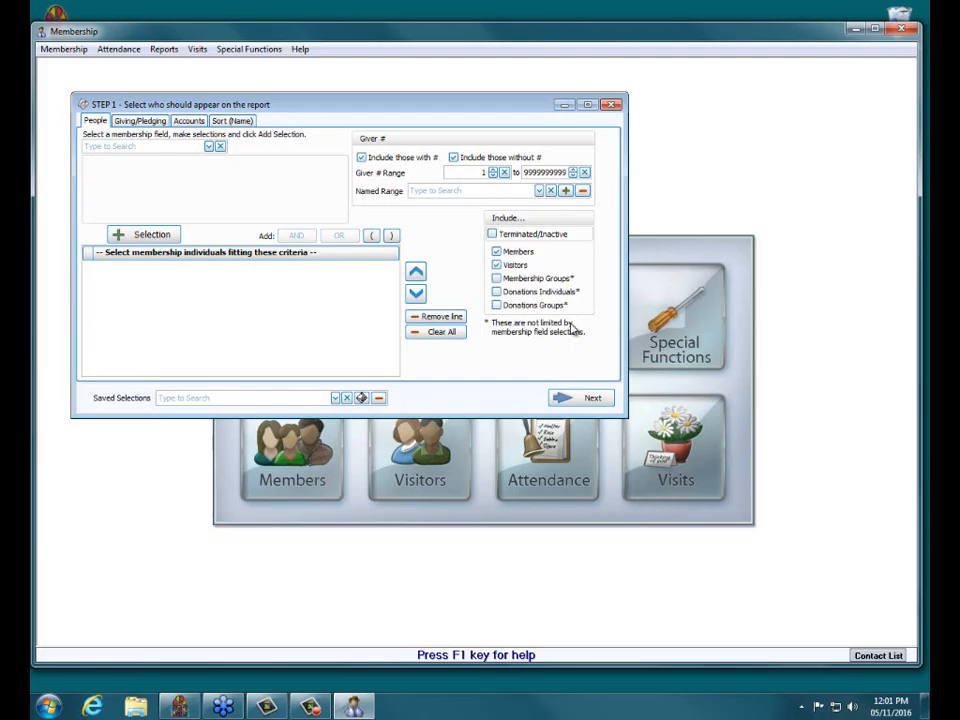
mouse_move(465, 111)
left_mouse_down()
mouse_move(477, 120)
mouse_move(459, 123)
left_mouse_up()
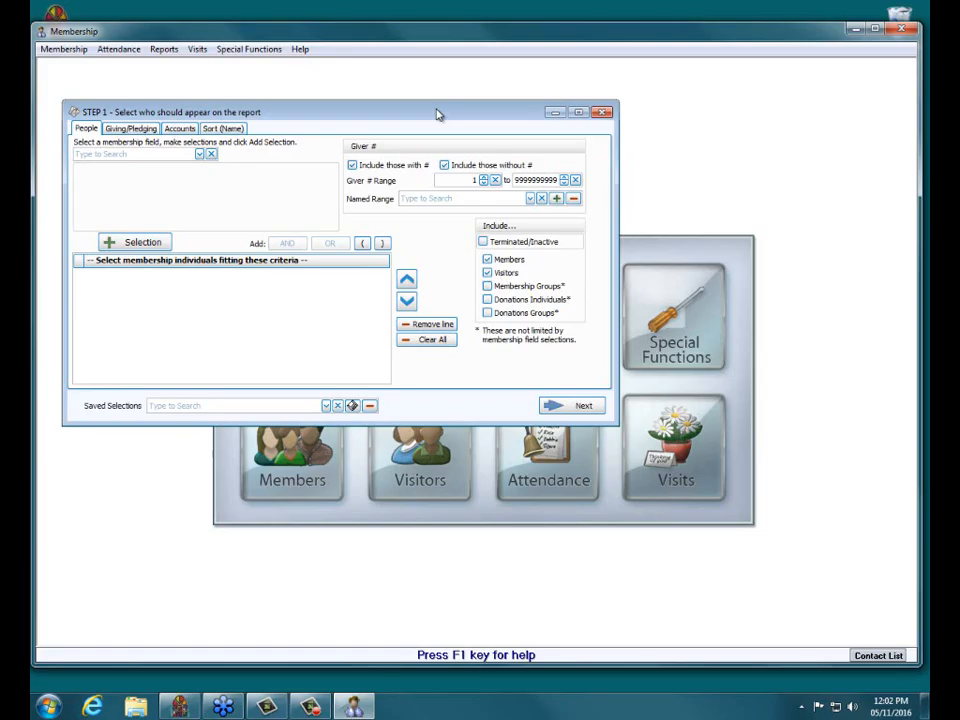
left_click(567, 411)
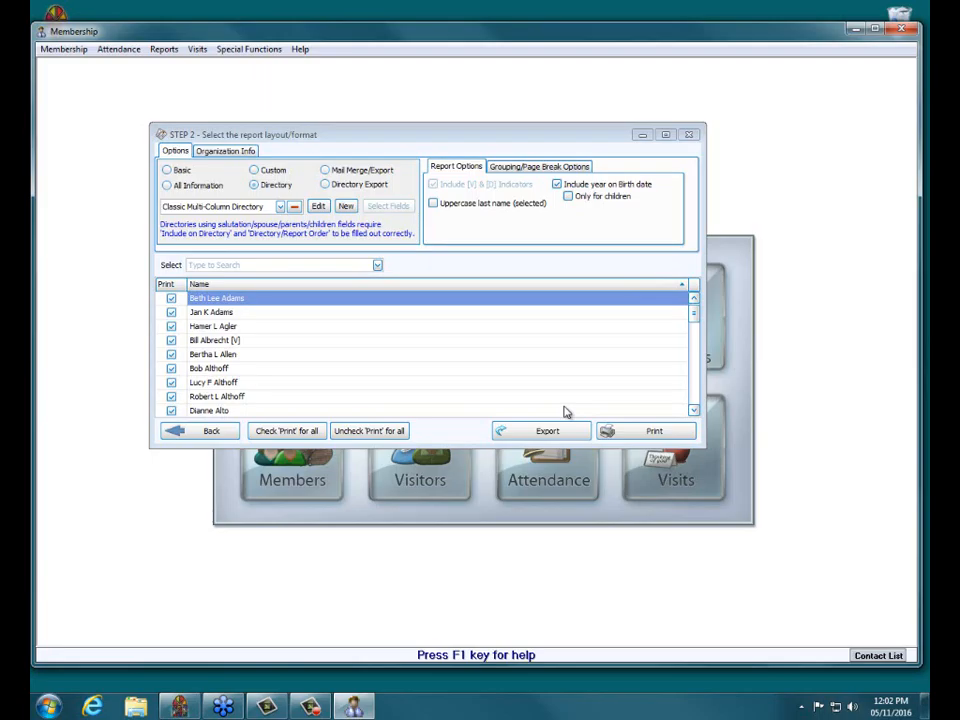
- Choose the Directory for Booklet Printing layout, preview the church directory, and close the preview
left_click(281, 207)
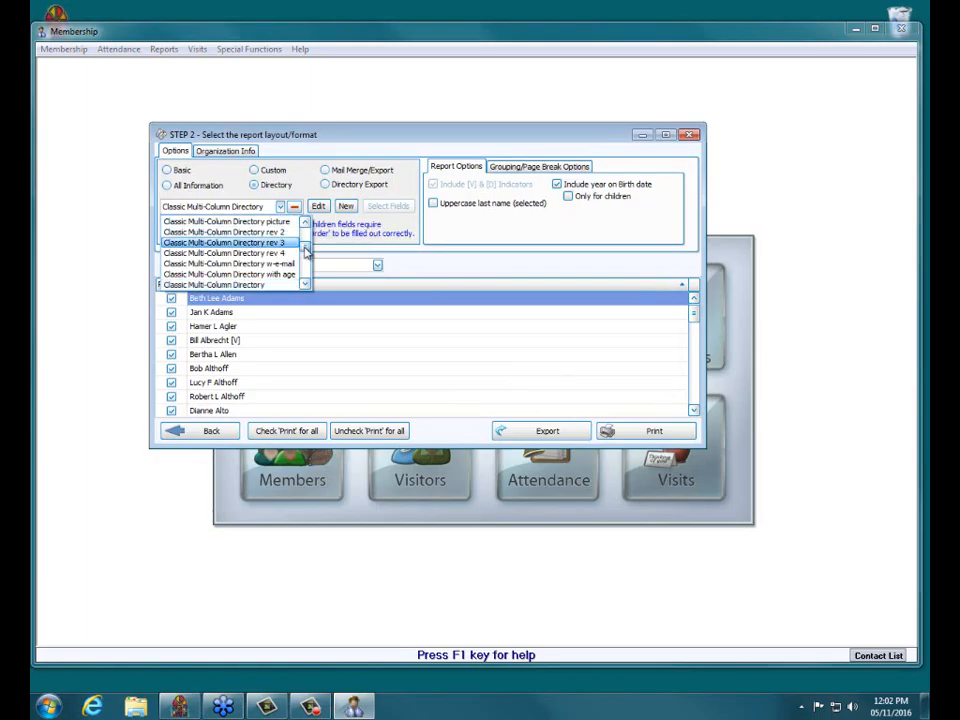
scroll(306, 252, "down", 4)
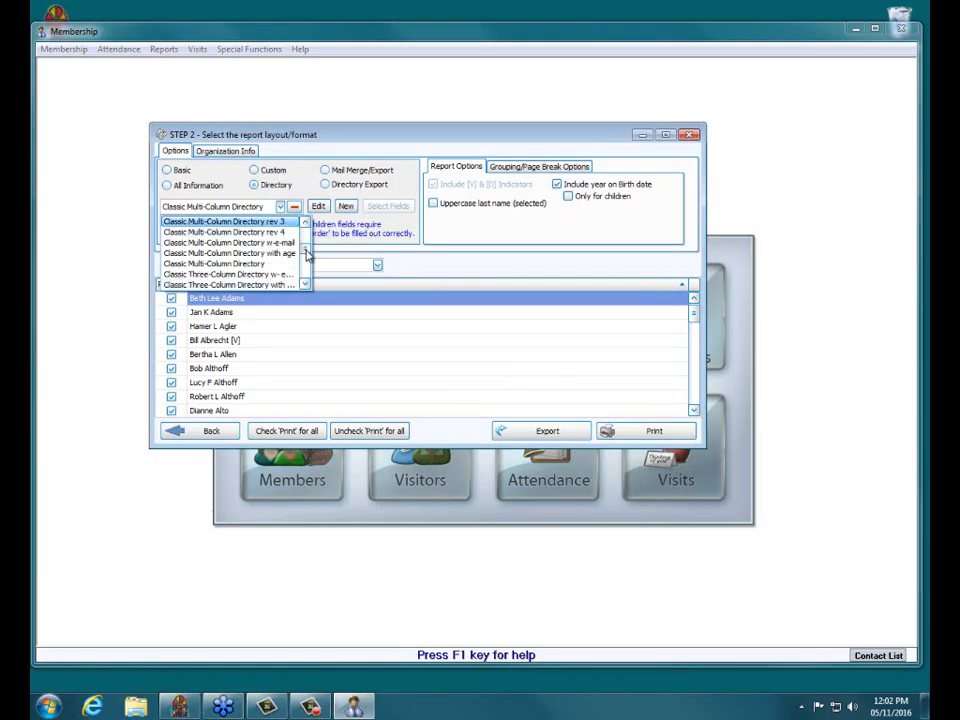
left_click_drag(306, 258, 308, 262)
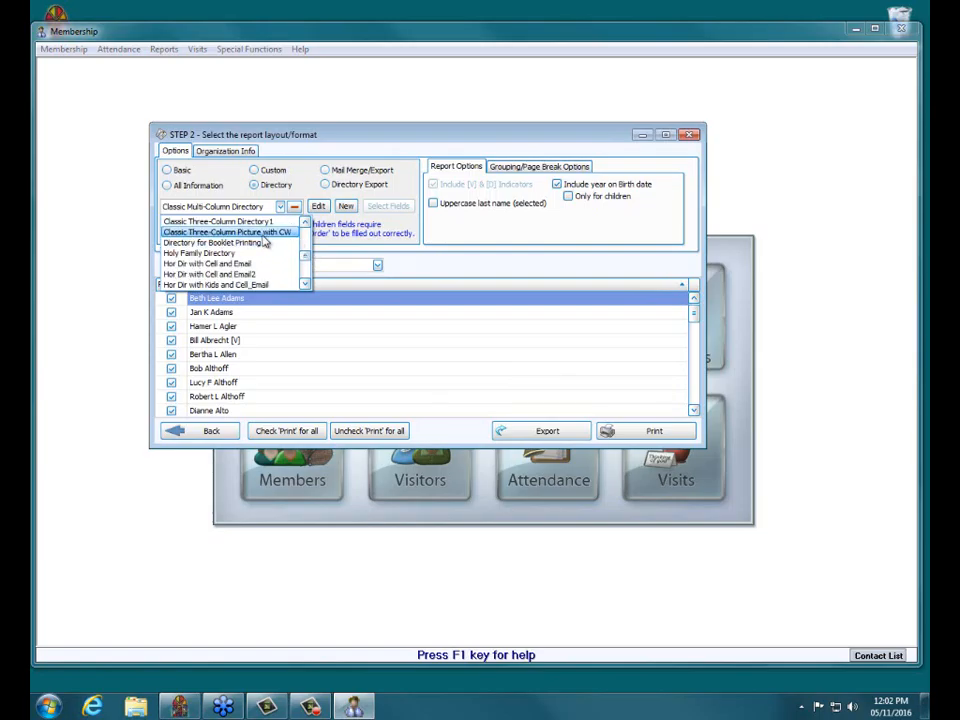
left_click(171, 243)
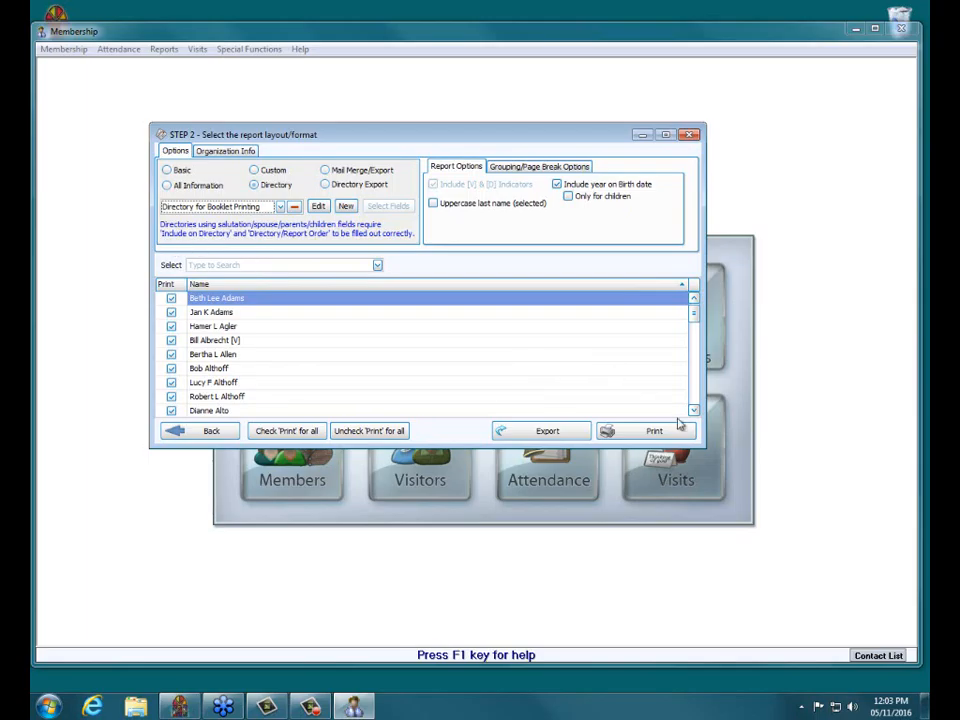
left_click(626, 434)
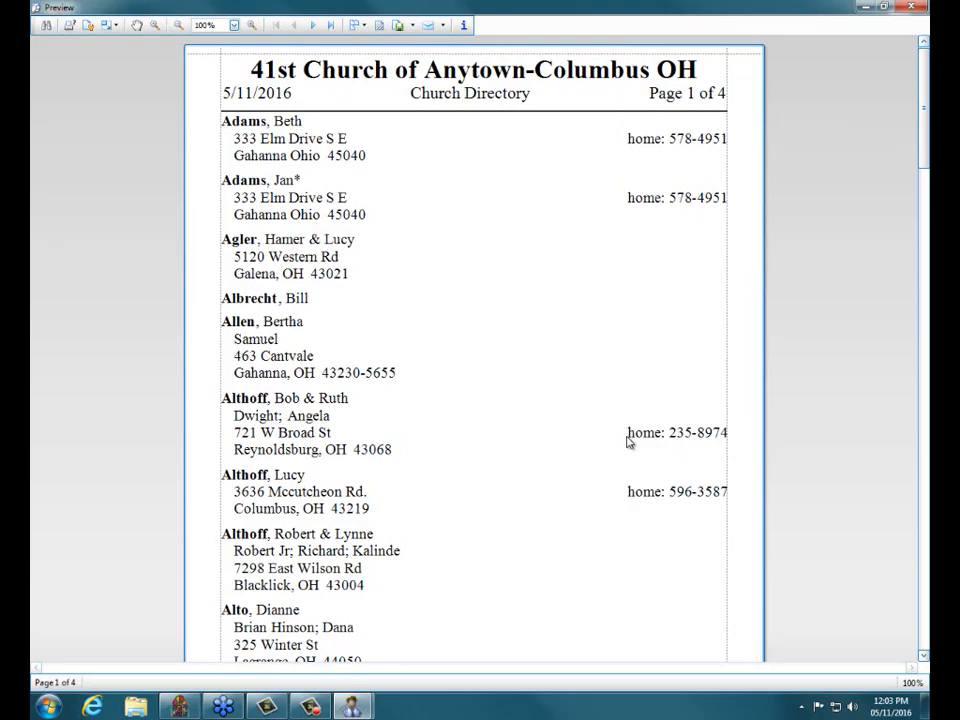
left_click(910, 7)
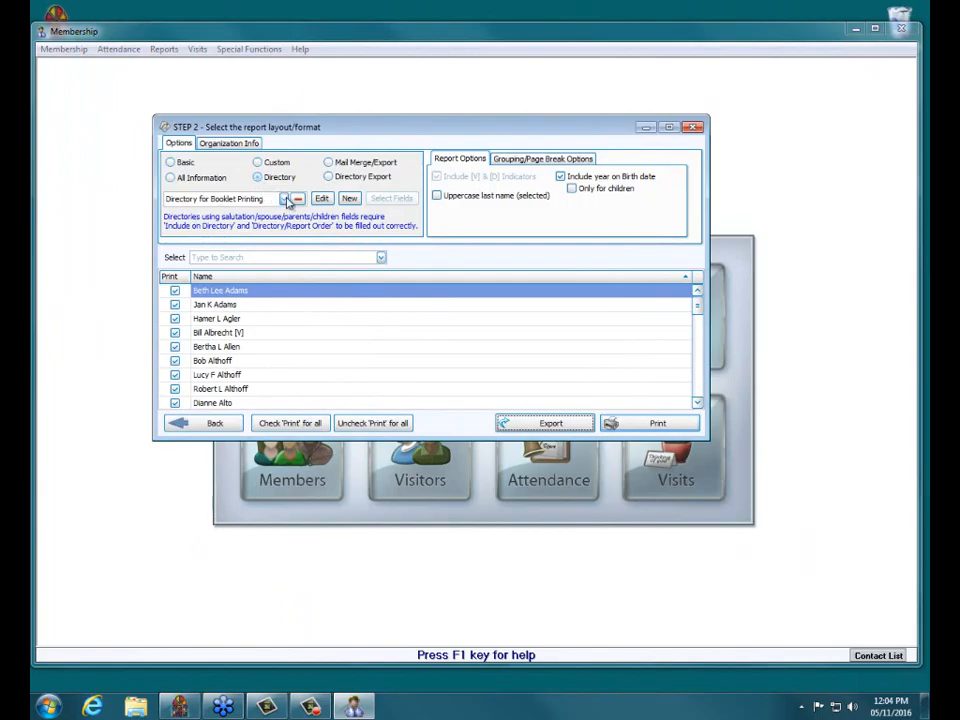
- Reselect the Directory for Booklet Printing layout and generate its print preview again
left_click(284, 199)
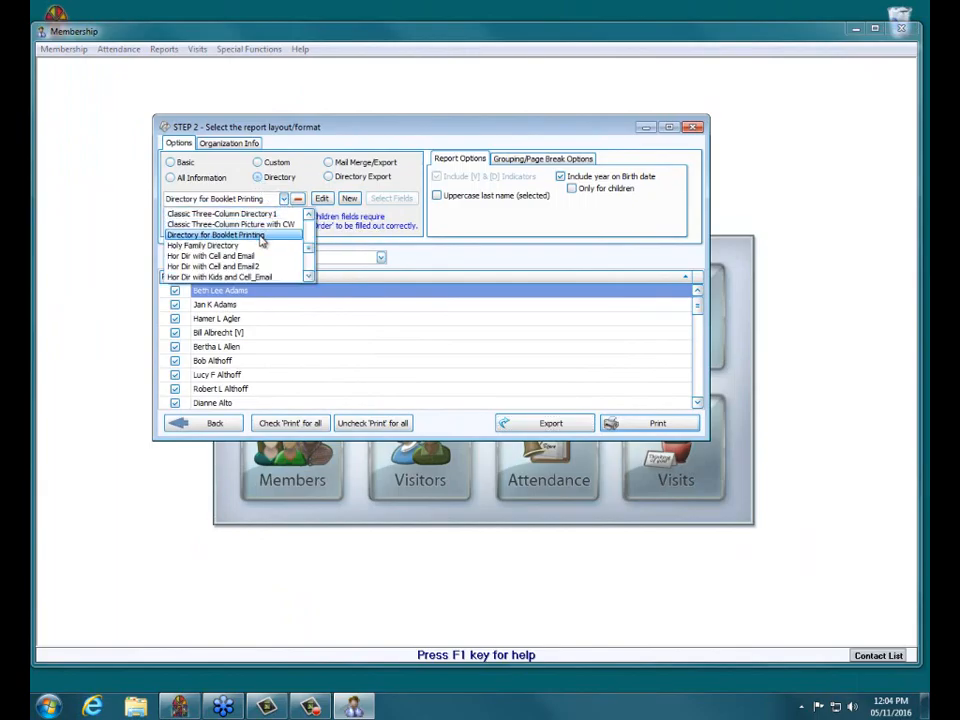
left_click(260, 236)
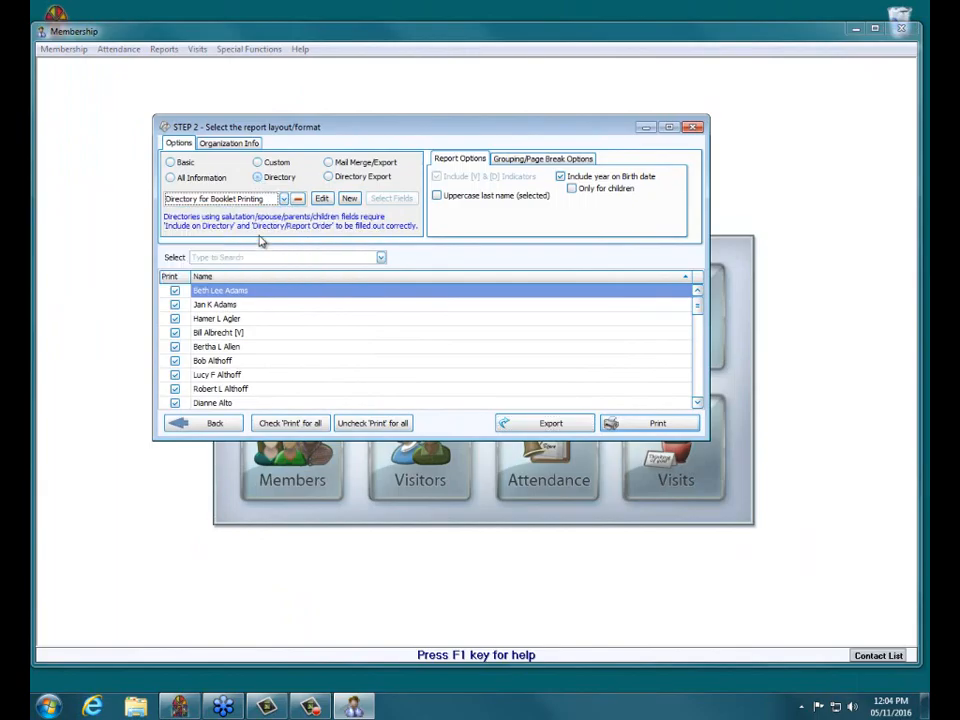
left_click(662, 423)
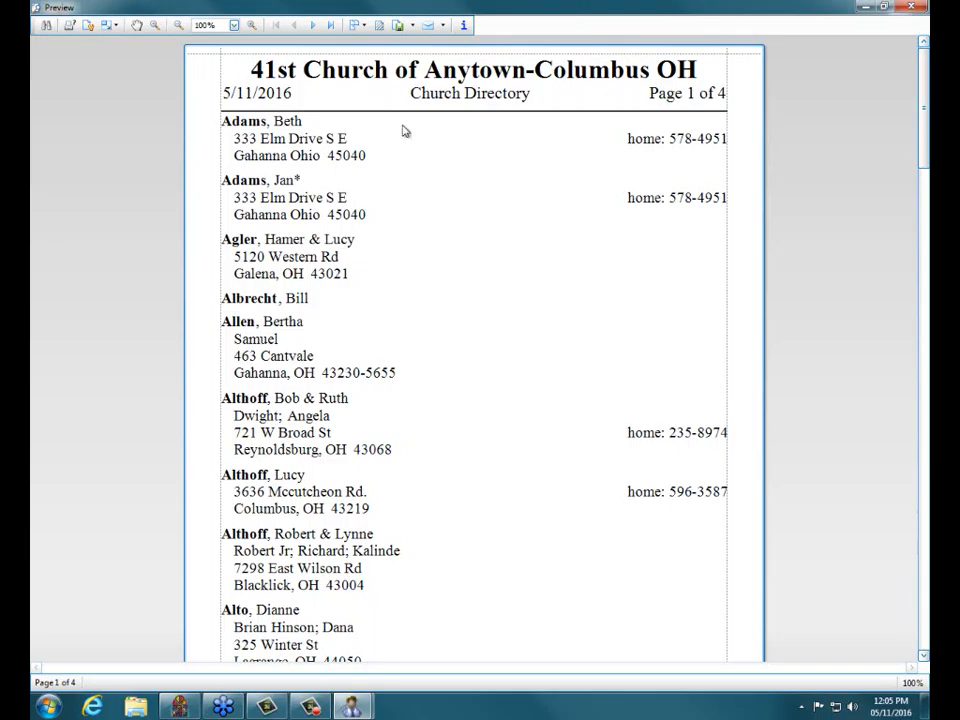
- Set the Ricoh printer's Booklet option to Magazine for the booklet directory, and cancel the print without printing
left_click(69, 28)
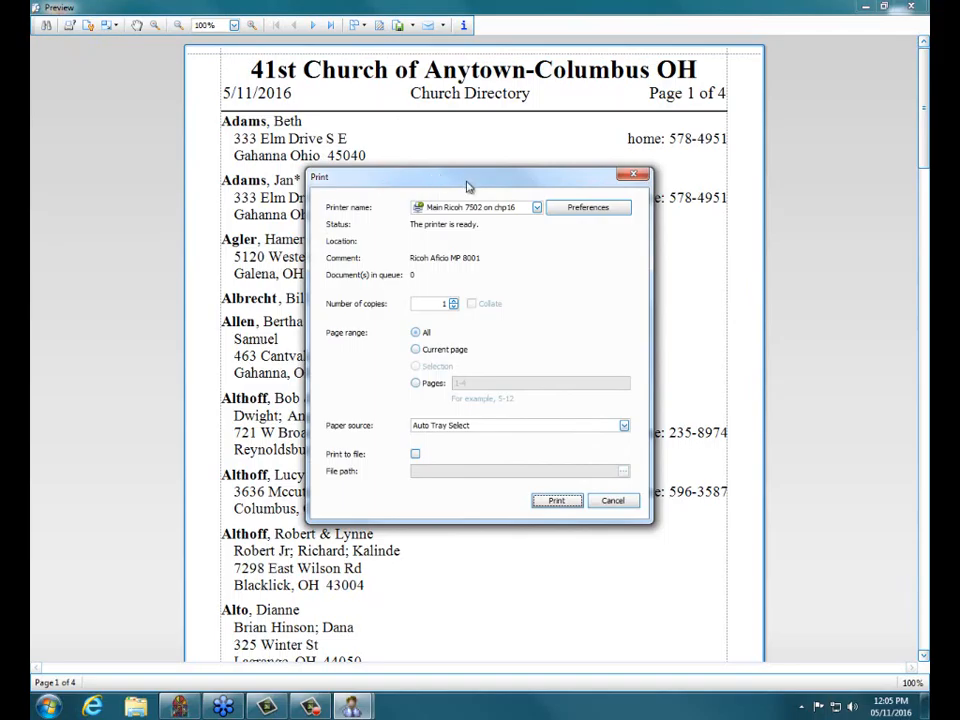
left_click(577, 209)
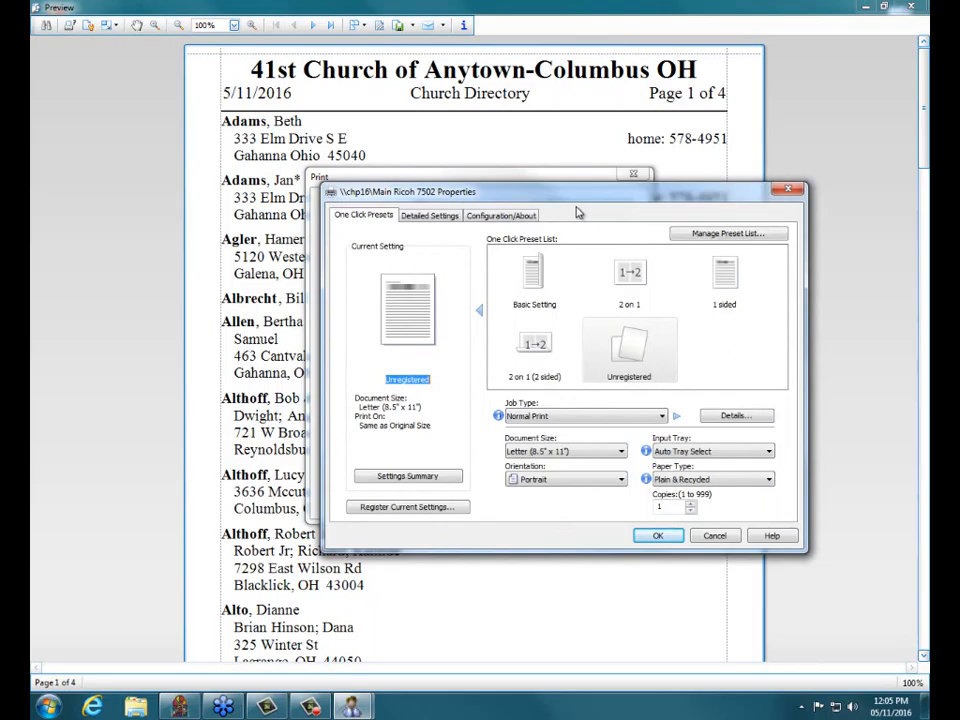
left_click(420, 217)
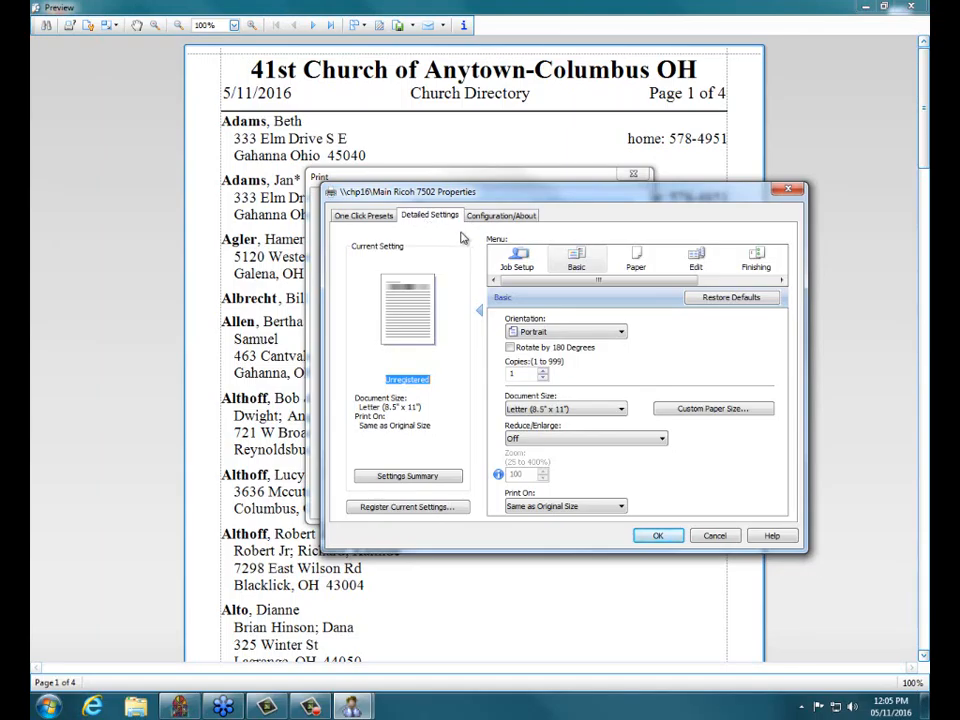
left_click(697, 258)
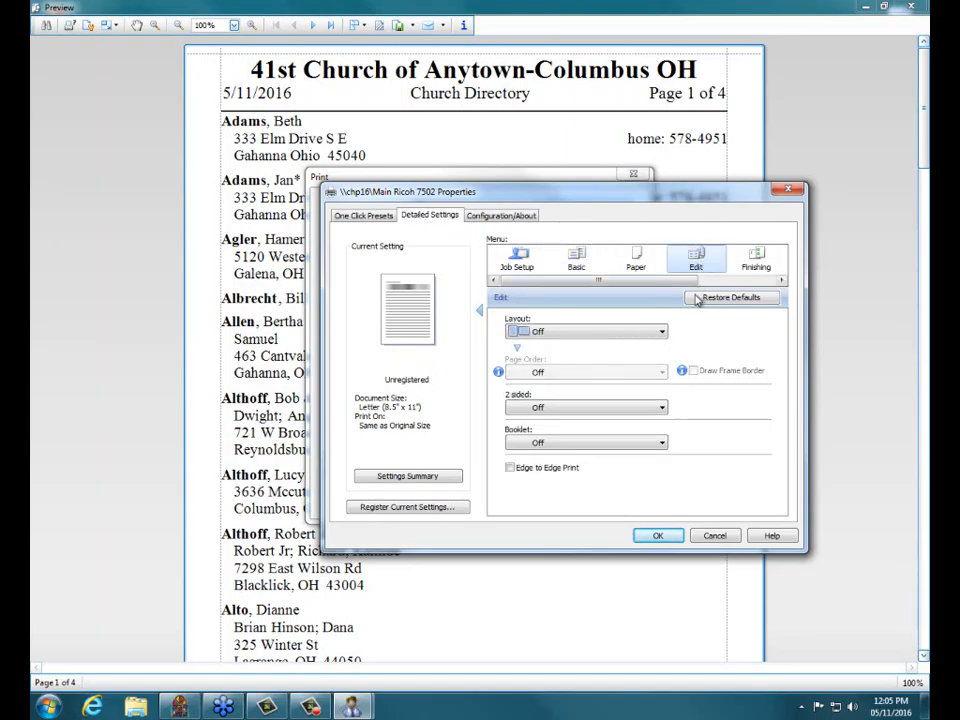
left_click(532, 441)
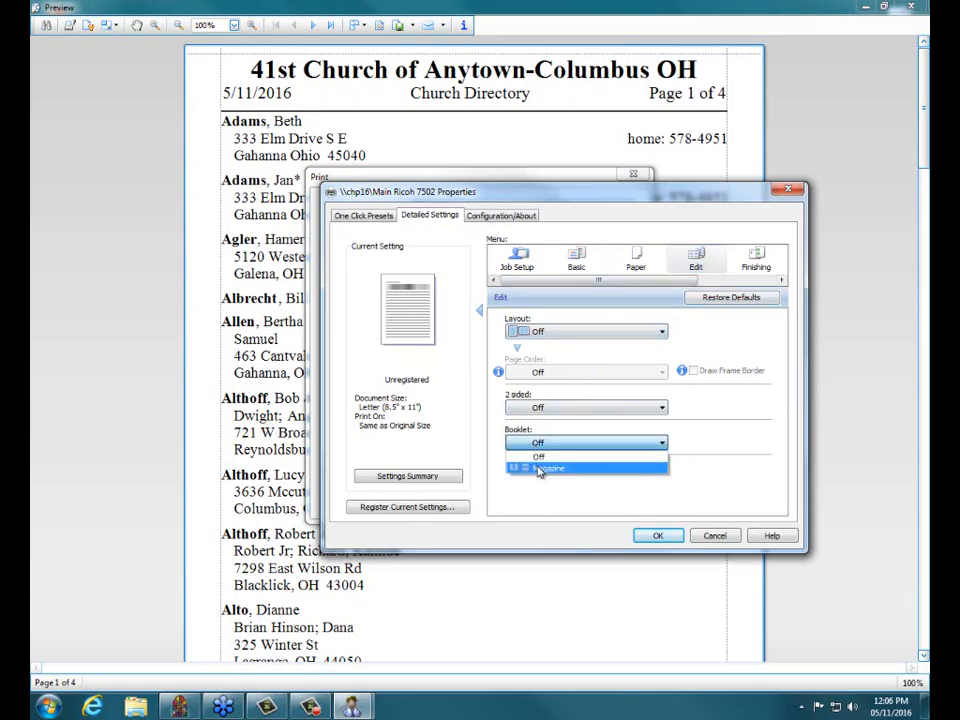
left_click(539, 469)
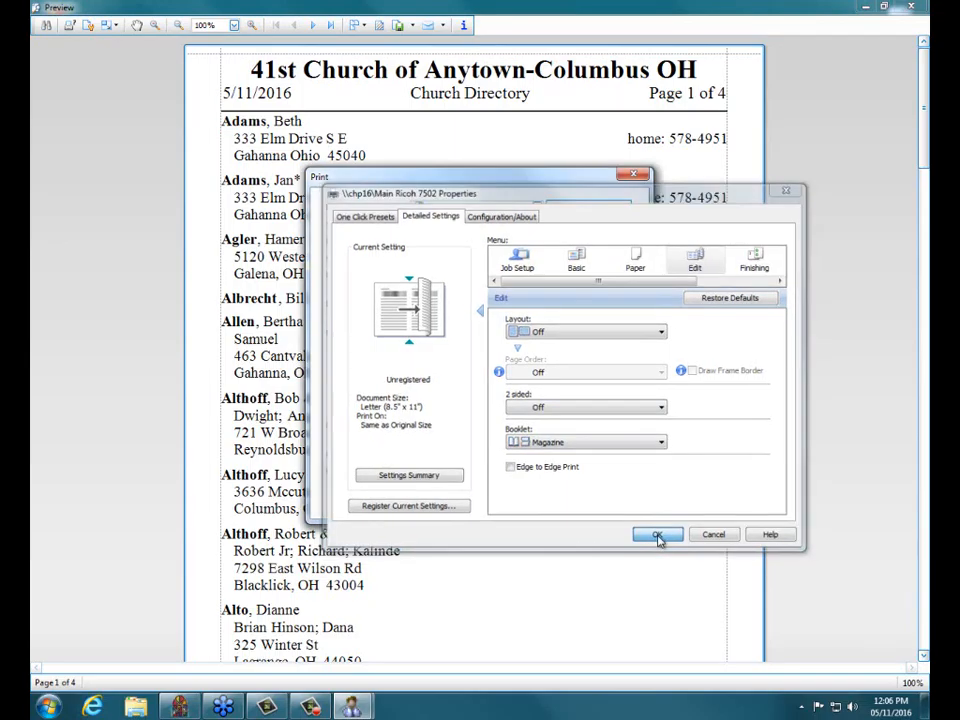
left_click(658, 537)
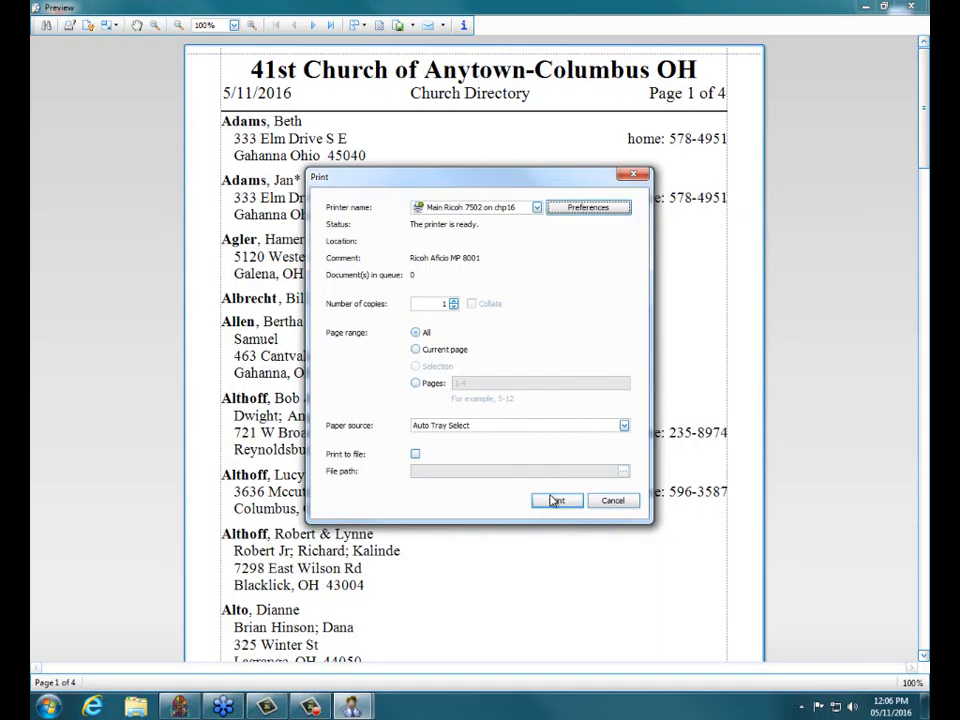
left_click(613, 501)
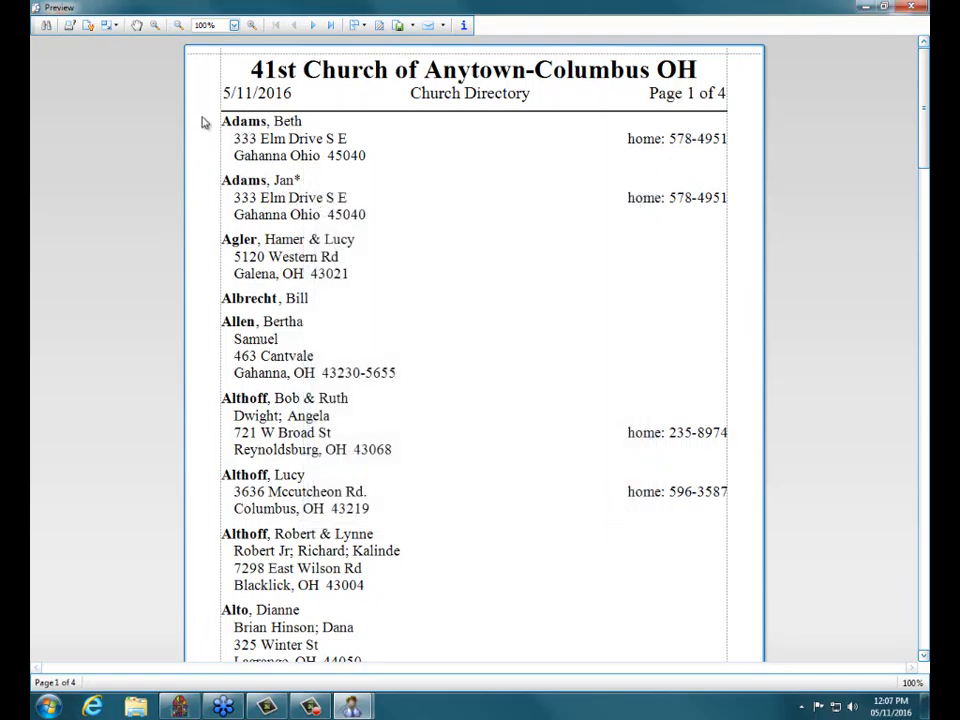
- Close the booklet directory preview and preview the directory with the Classic Multi-Column Directory layout instead
left_click_drag(208, 92, 741, 633)
left_click(741, 633)
left_click(909, 8)
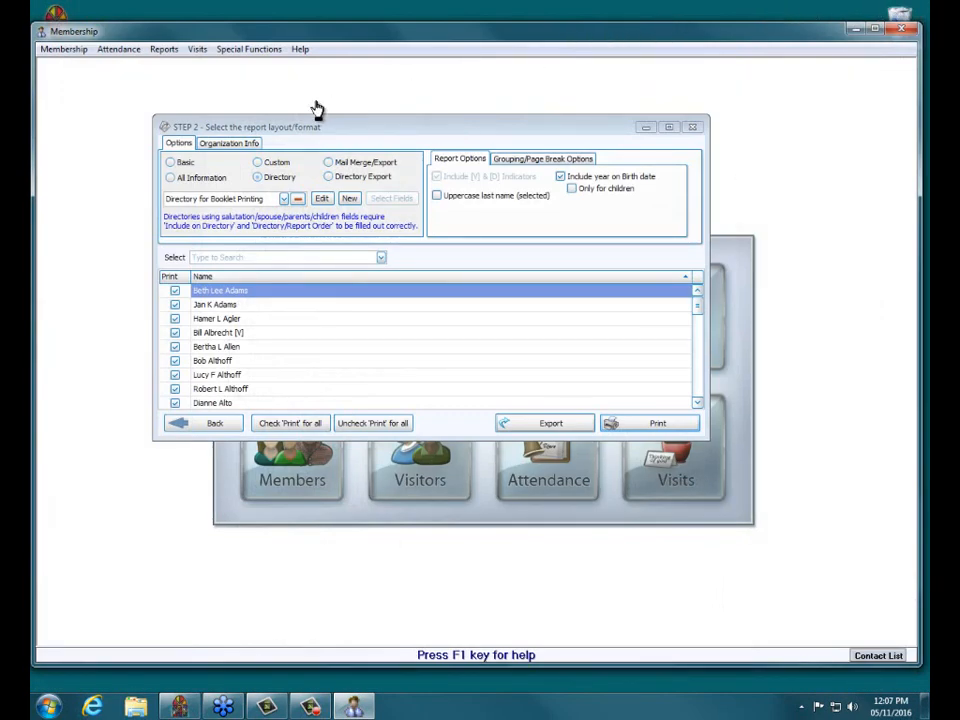
left_click(285, 198)
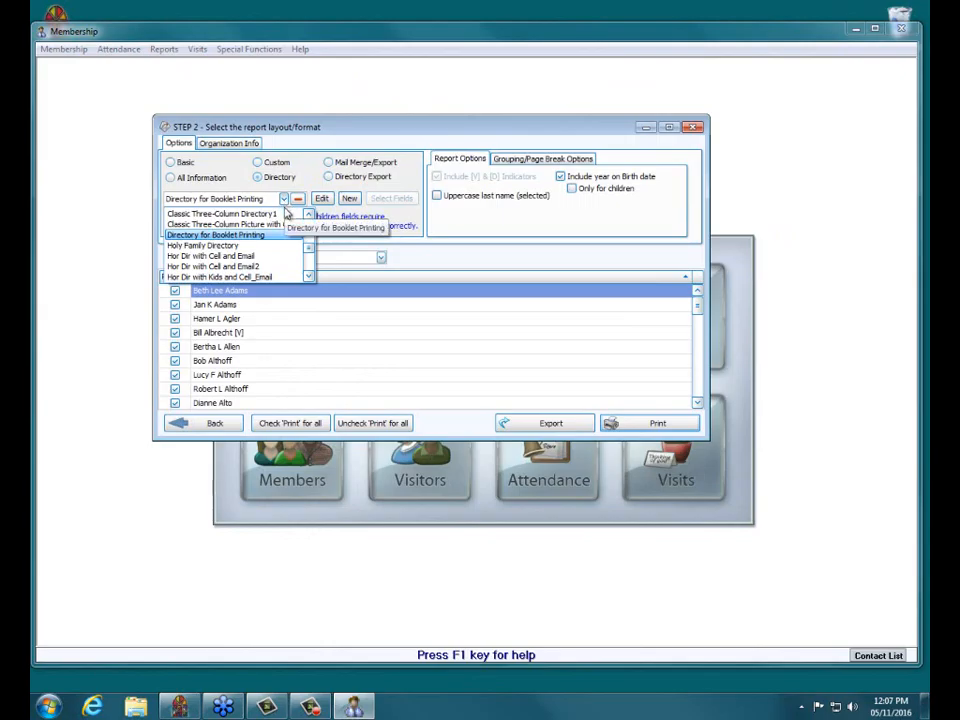
scroll(310, 252, "down", 1)
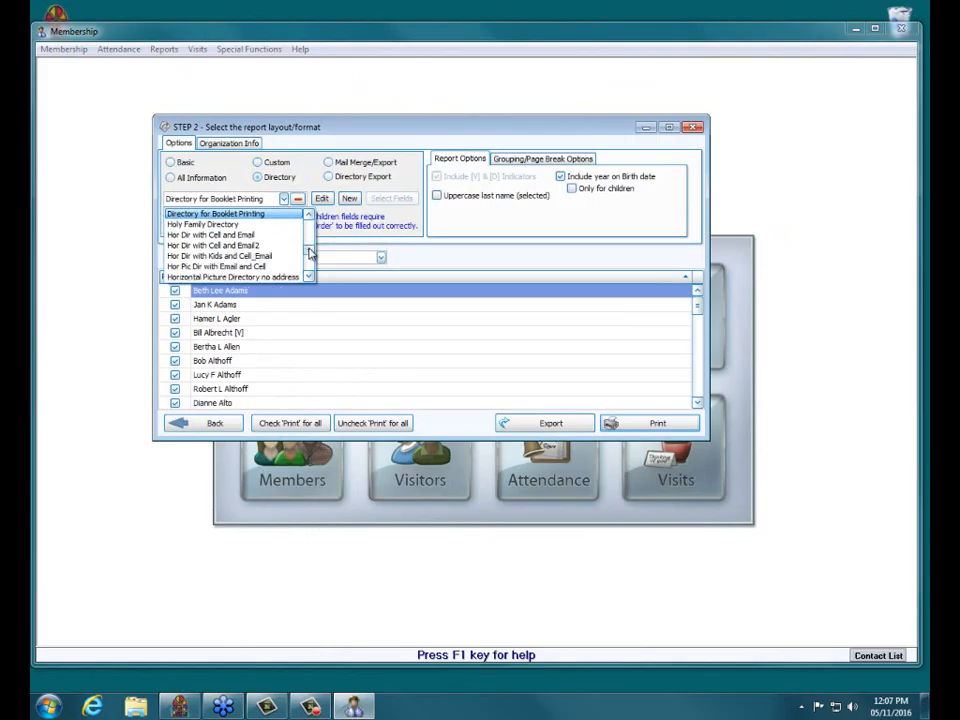
left_click_drag(310, 252, 311, 246)
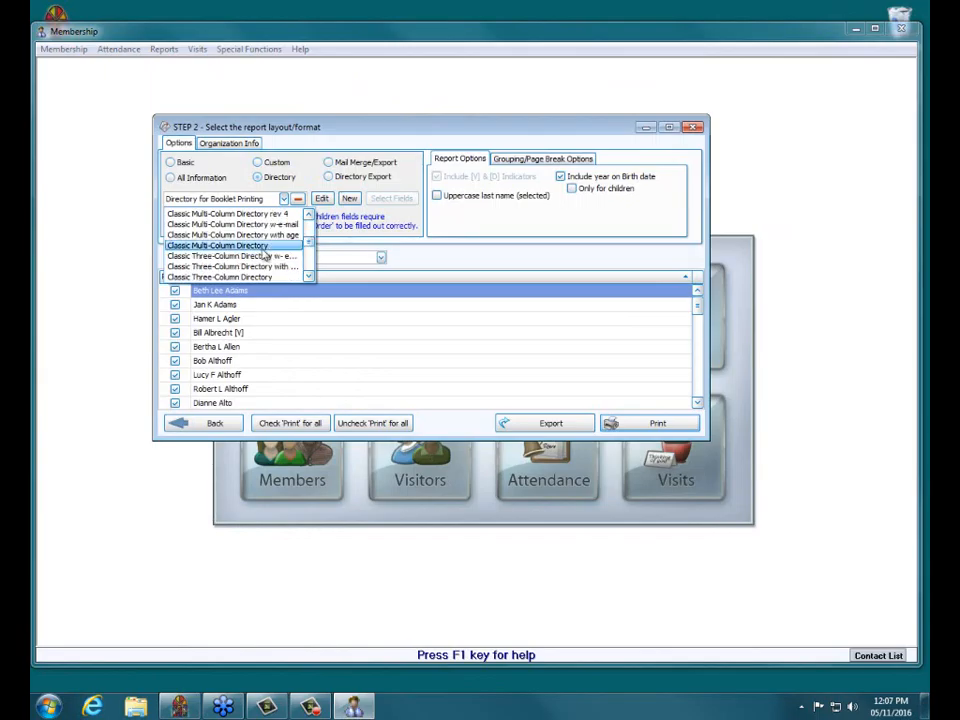
left_click(243, 248)
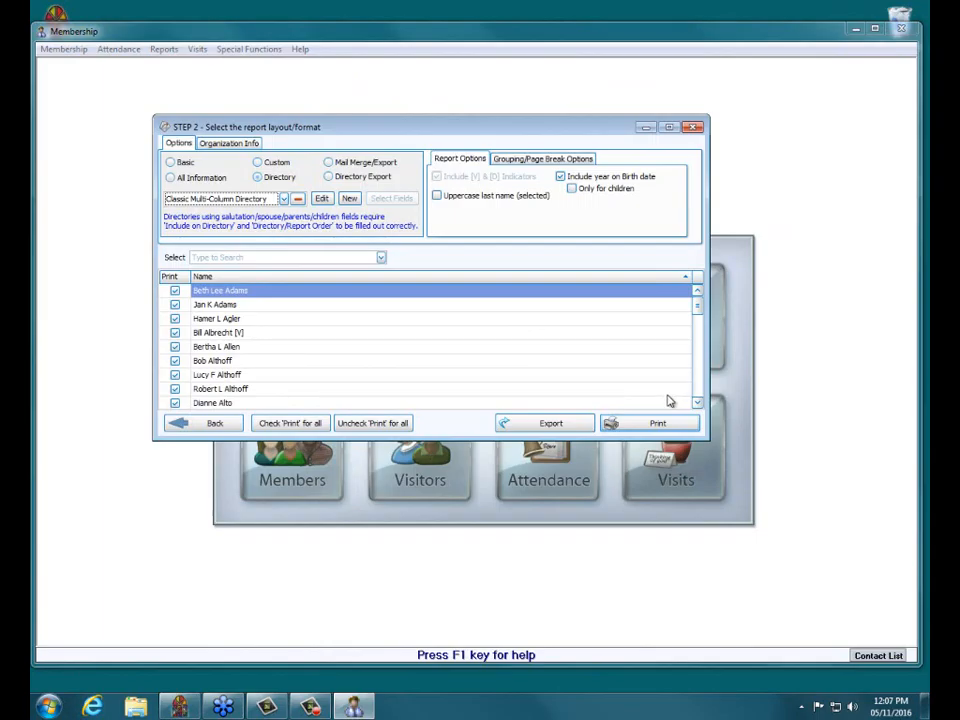
left_click(659, 428)
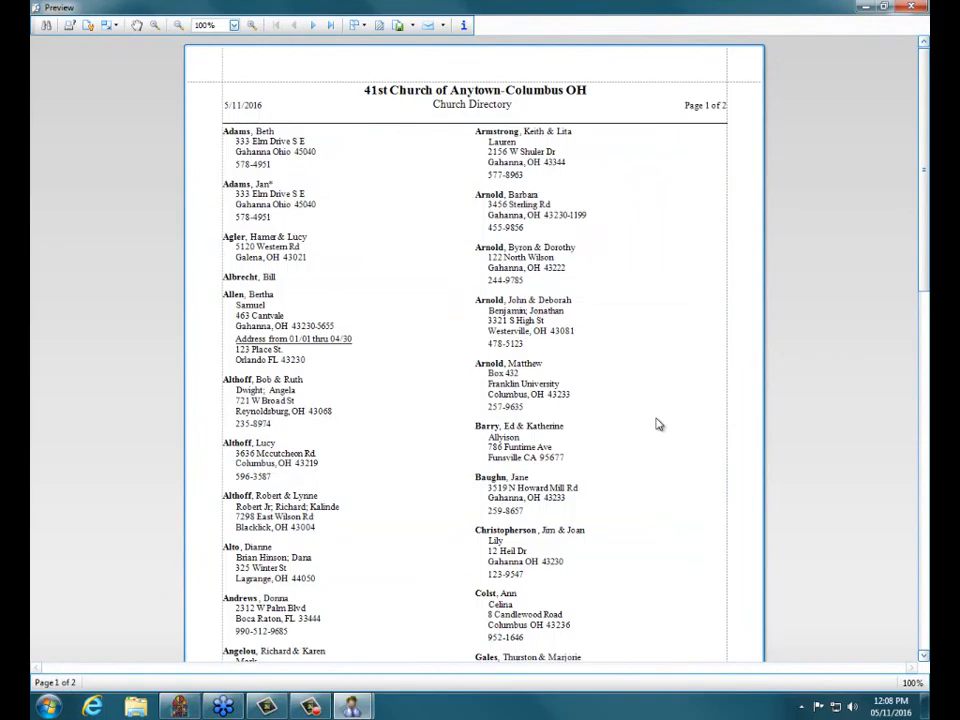
- Set the Booklet option to Magazine in the Ricoh printer's detailed settings for the multi-column directory
left_click(72, 27)
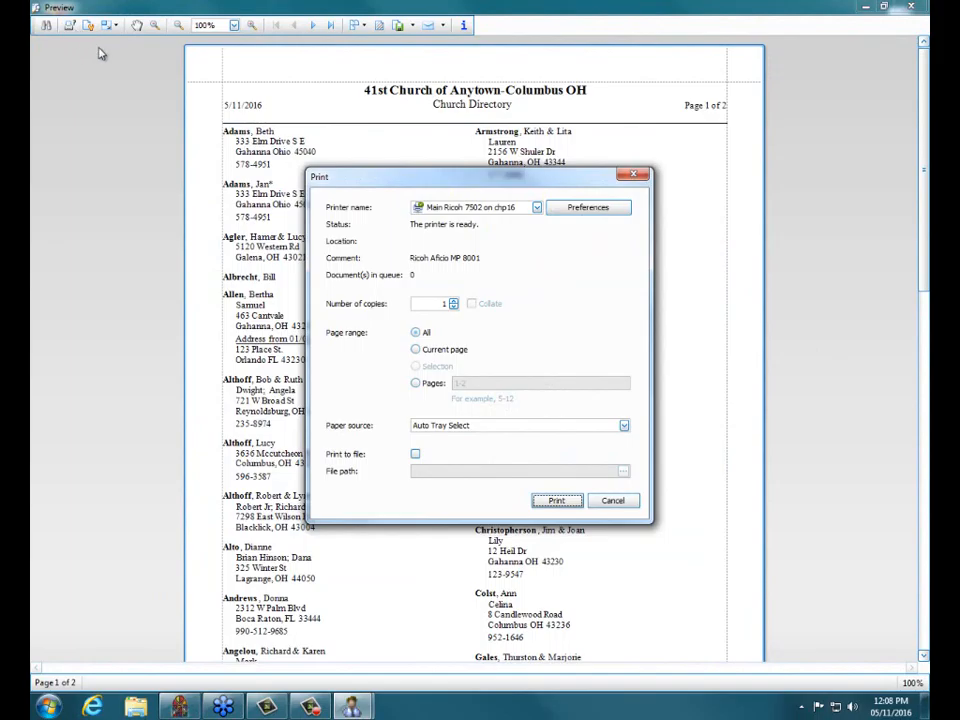
left_click(611, 208)
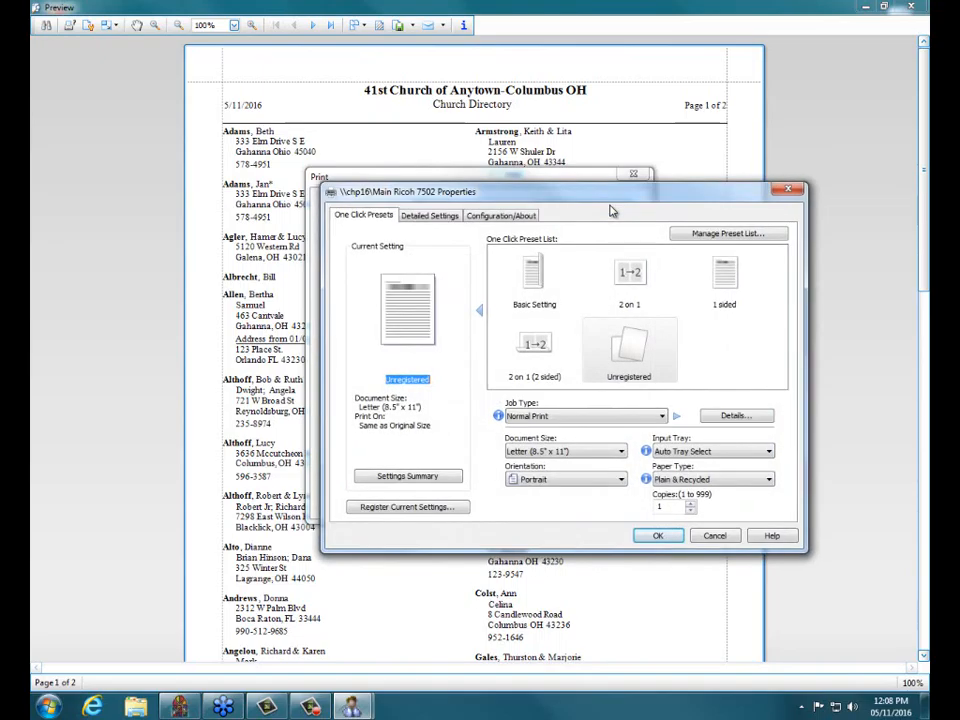
left_click(422, 219)
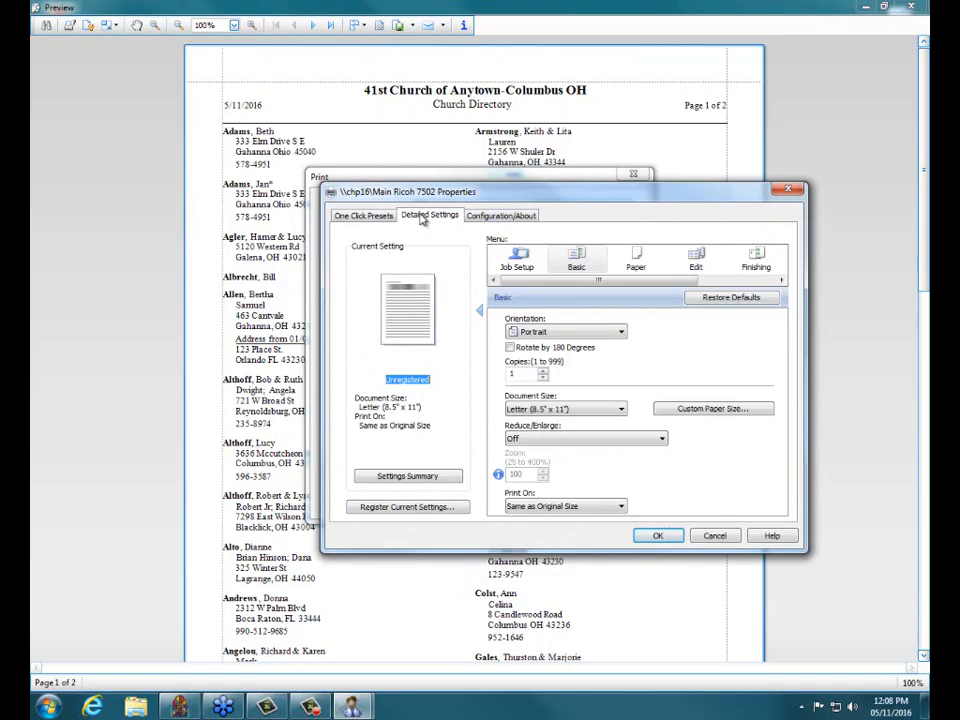
left_click(695, 259)
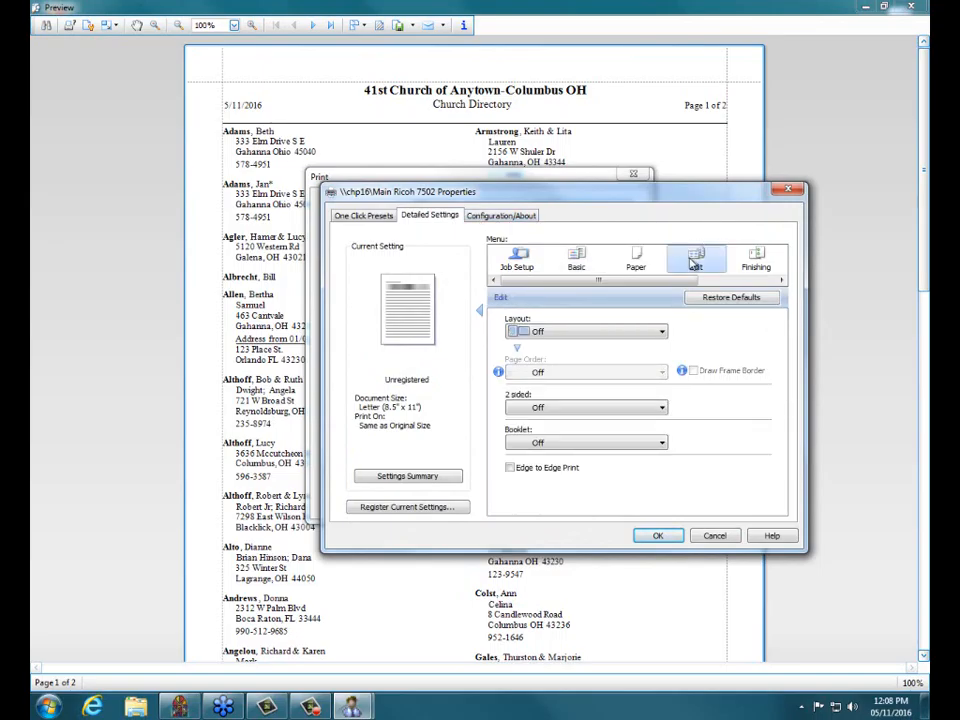
left_click(584, 444)
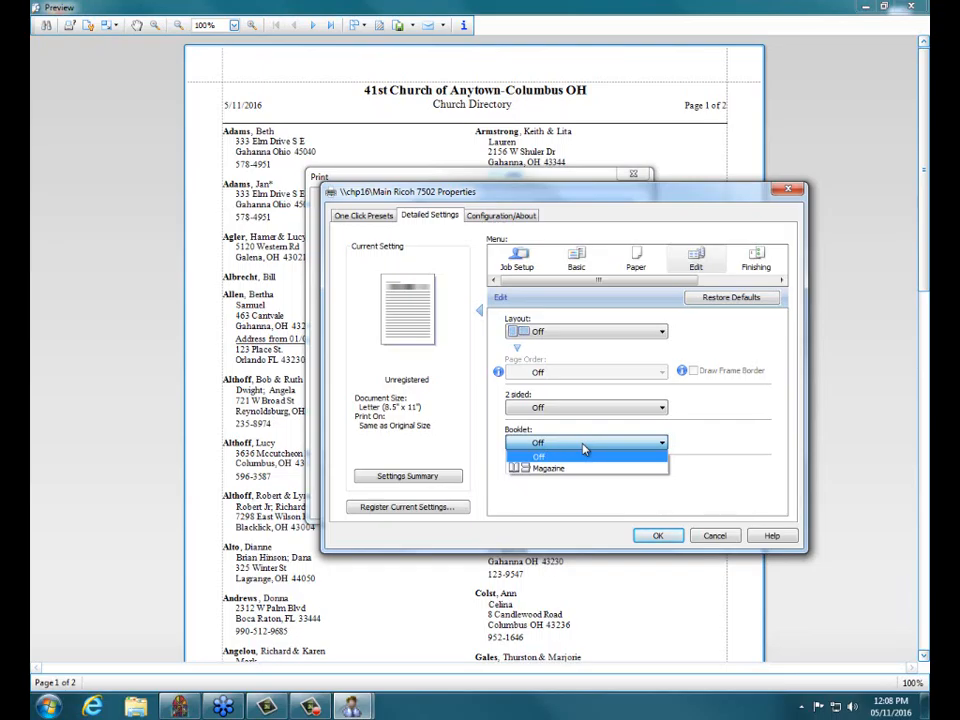
left_click(550, 468)
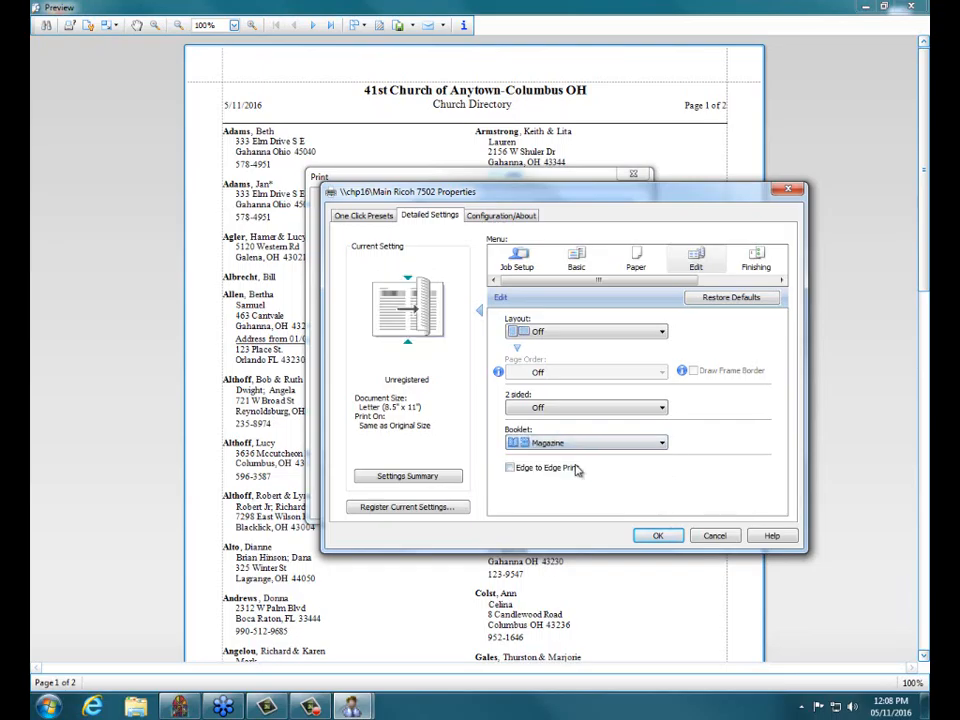
- Accept the Ricoh printer settings, cancel the print, and close the multi-column directory preview
left_click(652, 537)
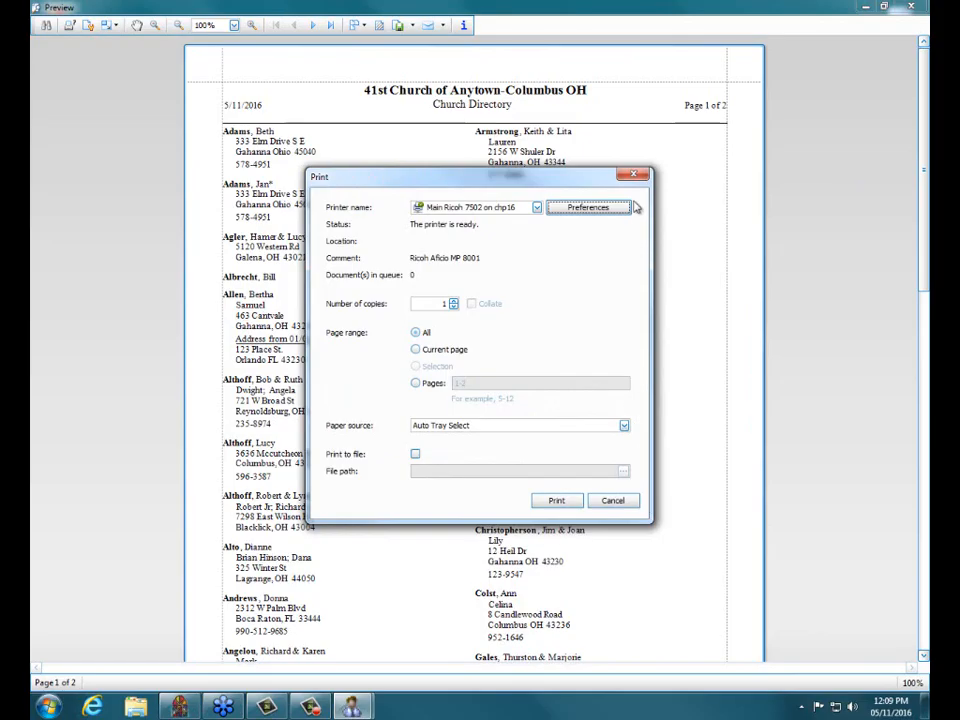
left_click(611, 501)
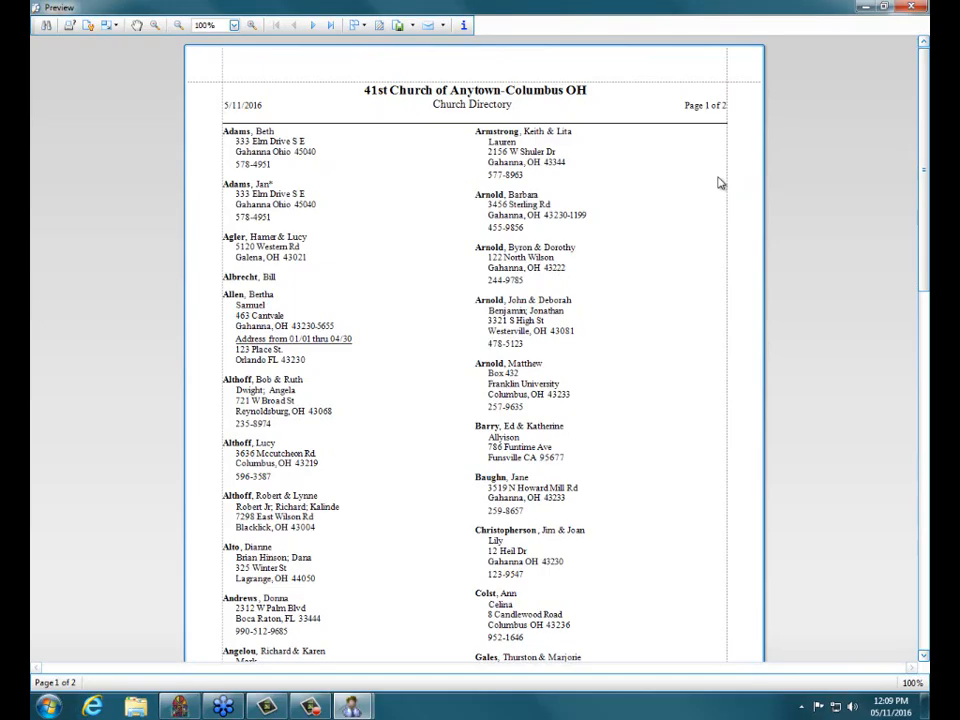
left_click(919, 12)
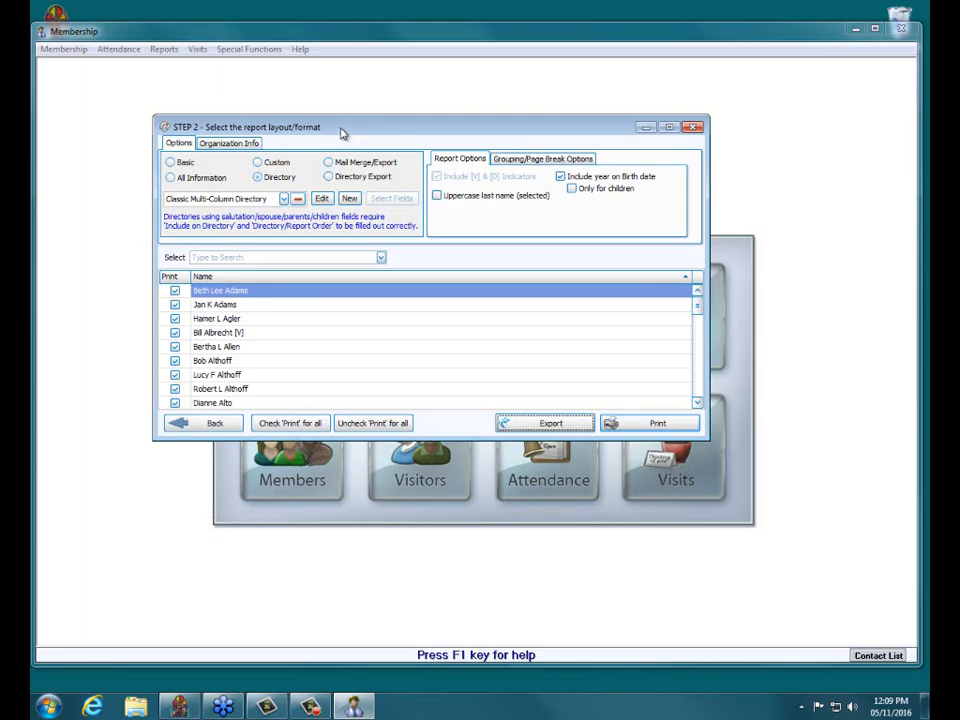
- Open the Classic Multi-Column Directory layout for editing and set the Detail band's font size to 16
left_click(323, 200)
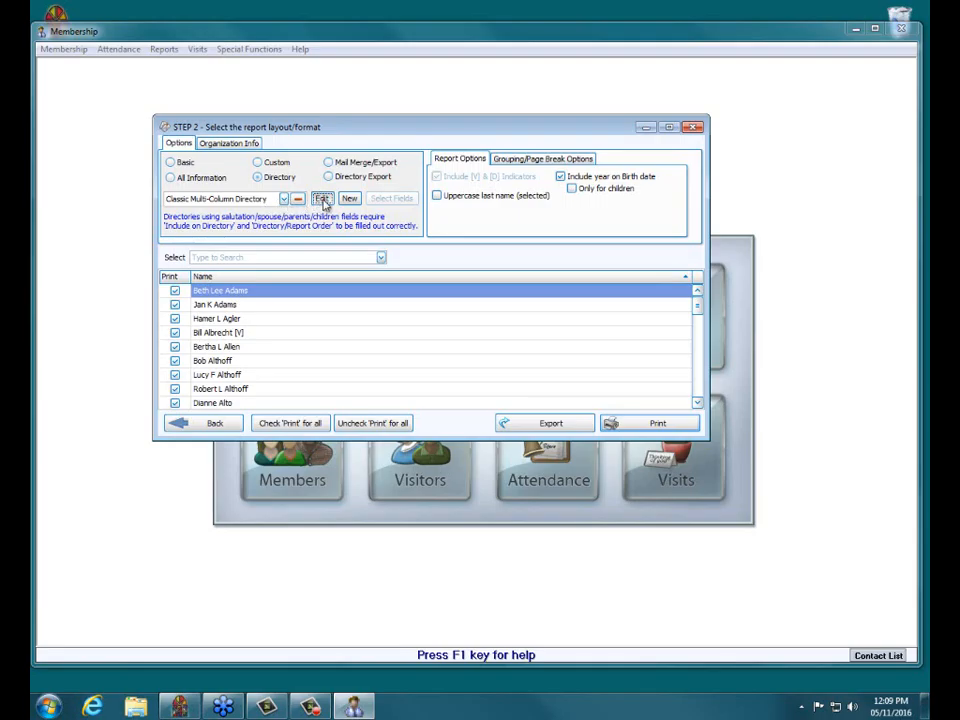
left_click(323, 200)
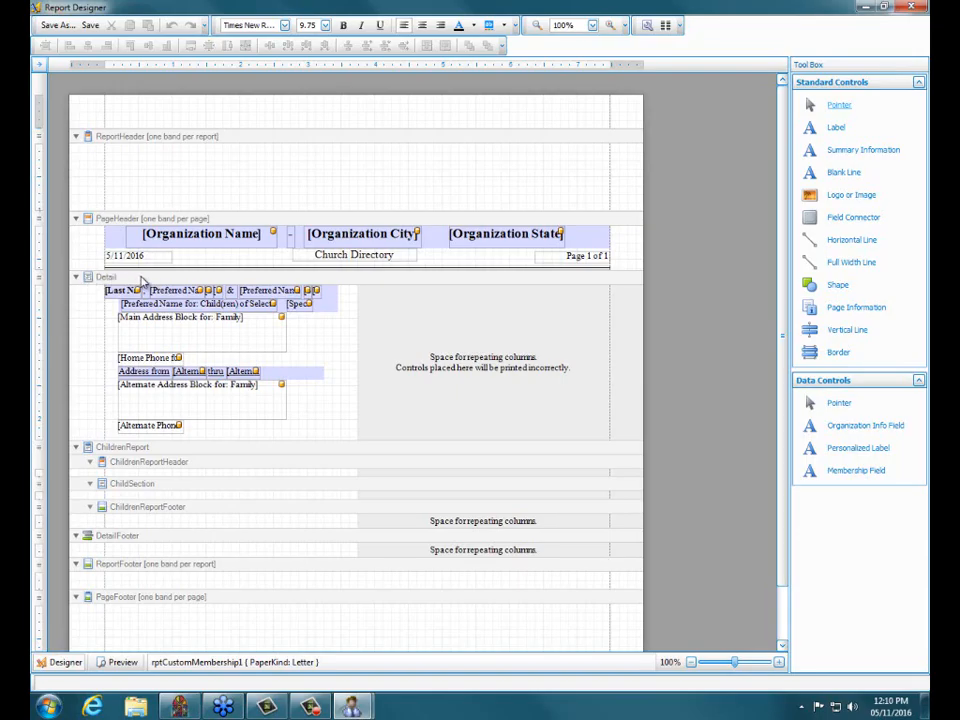
left_click(146, 284)
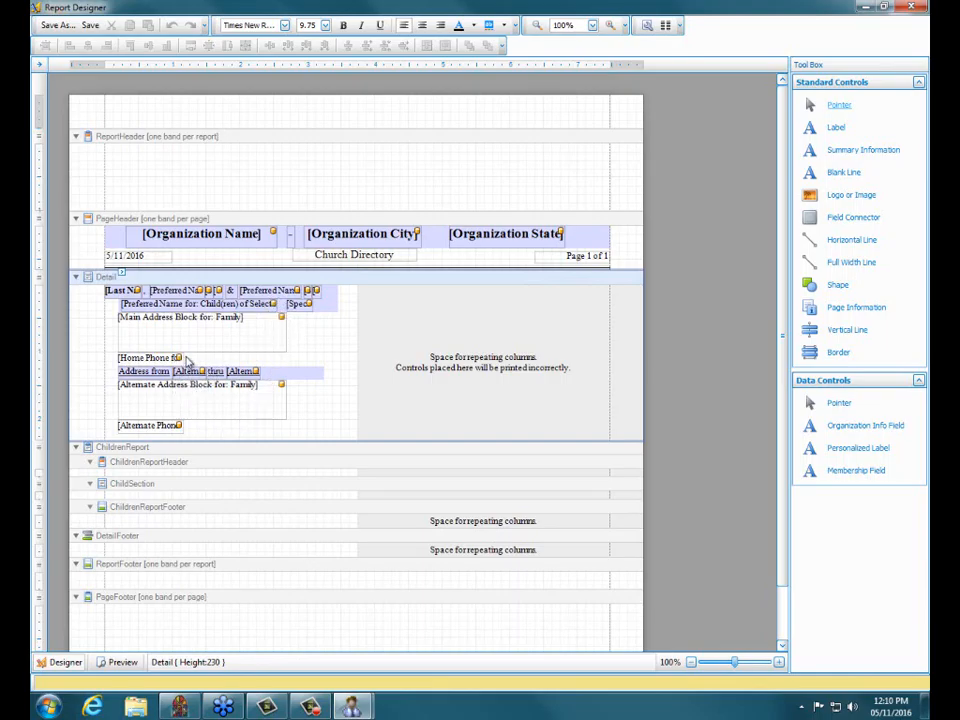
left_click(324, 26)
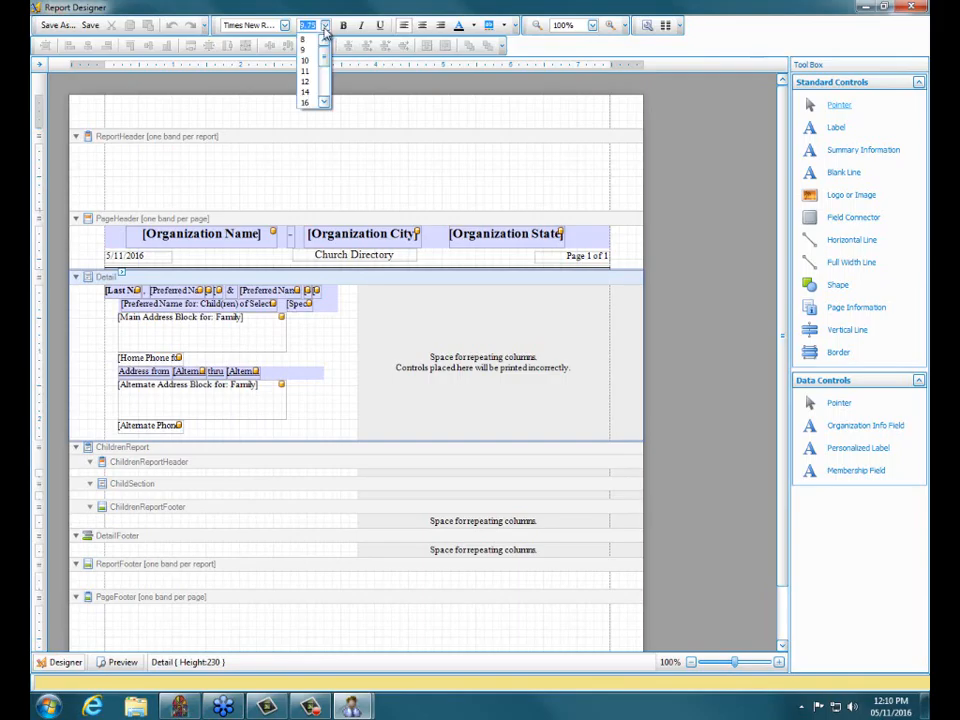
left_click(310, 104)
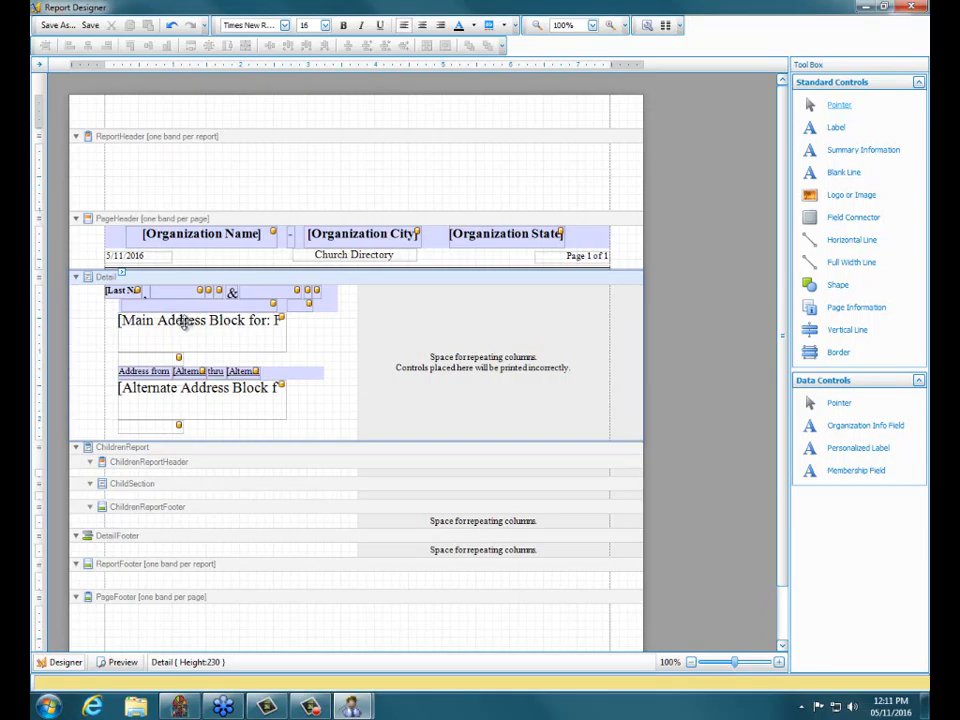
- Set the font size to 16 for the last name field and the alternate address date-range labels and fields in the Detail band
left_click(118, 291)
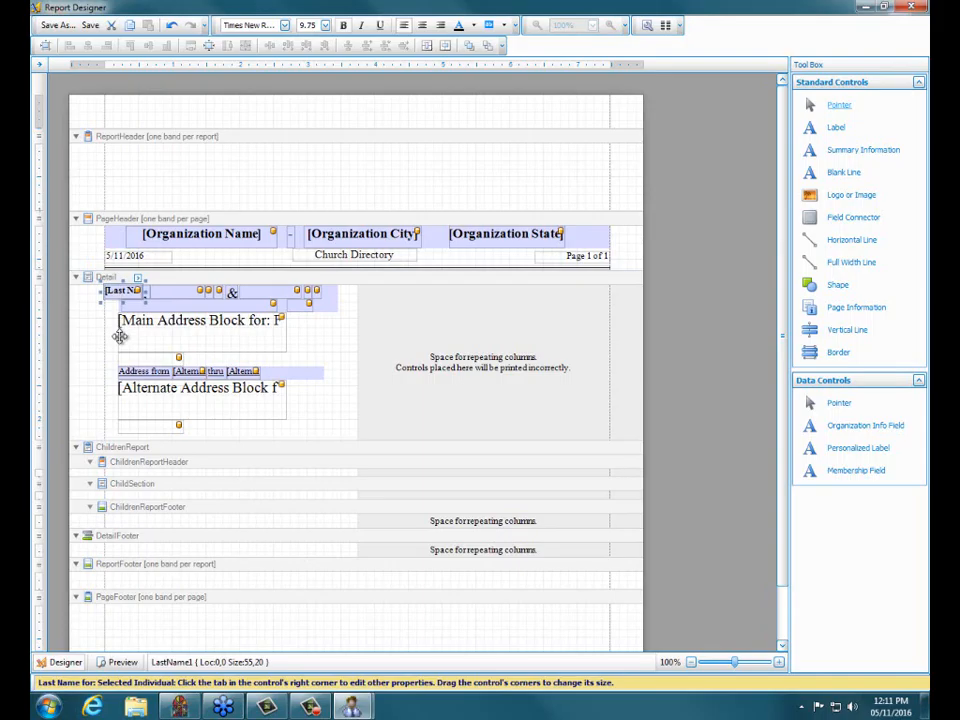
left_click(141, 376, "ctrl")
left_click(188, 373, "ctrl")
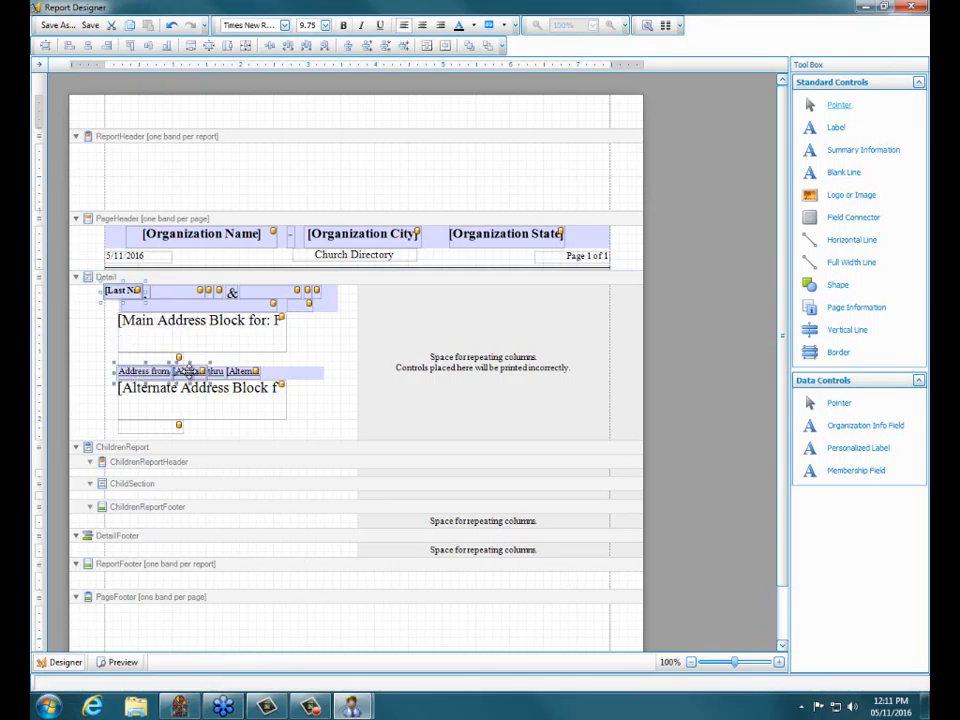
left_click(216, 373, "ctrl")
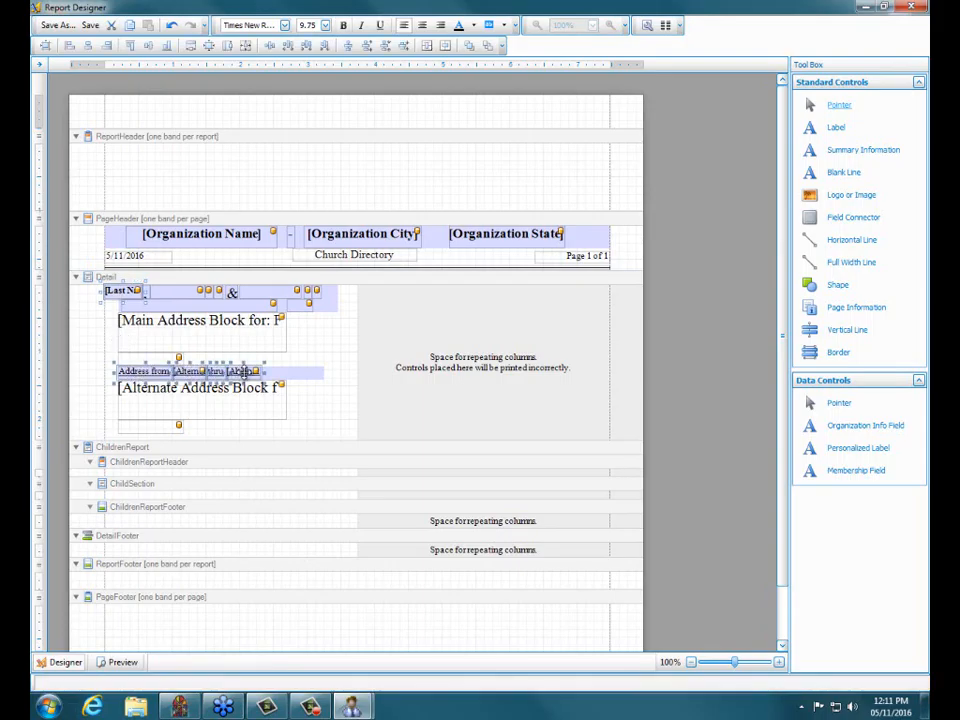
left_click(325, 26)
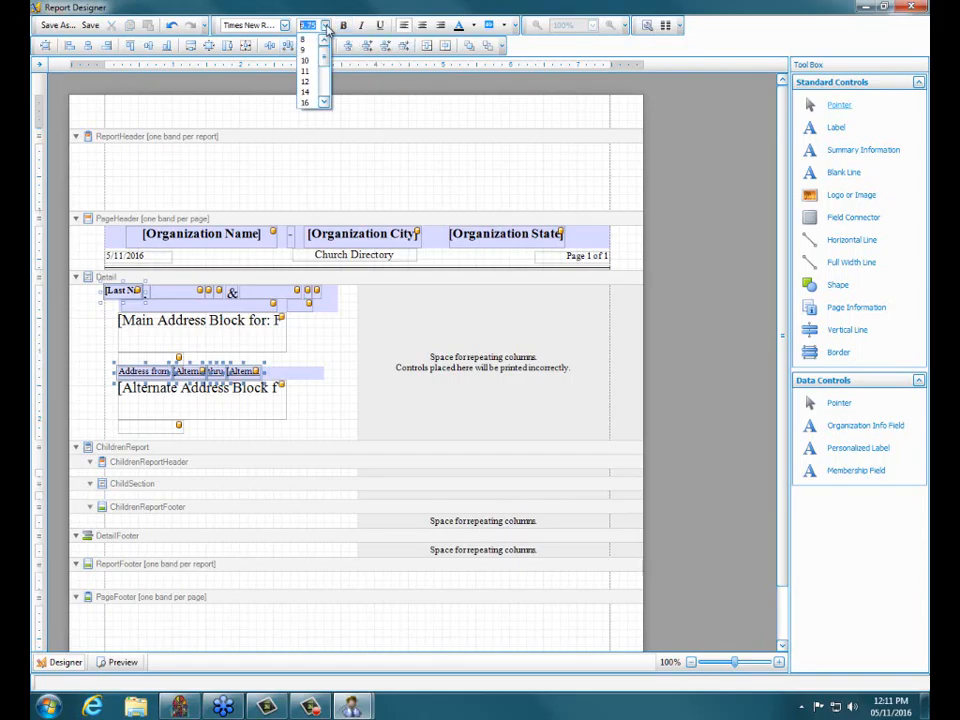
left_click(308, 104)
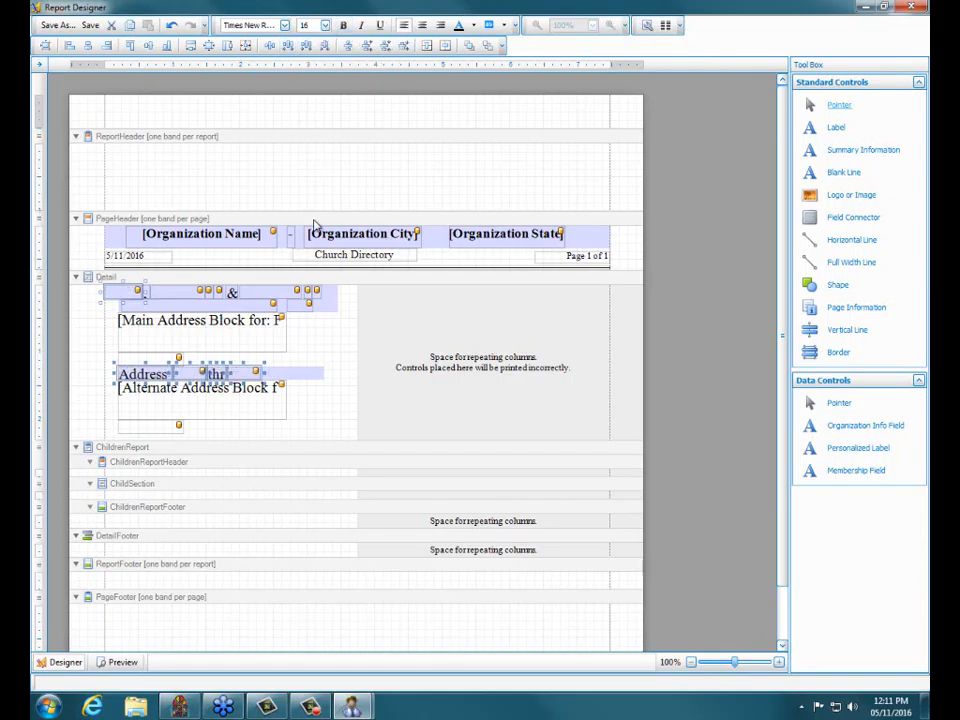
left_click(318, 404)
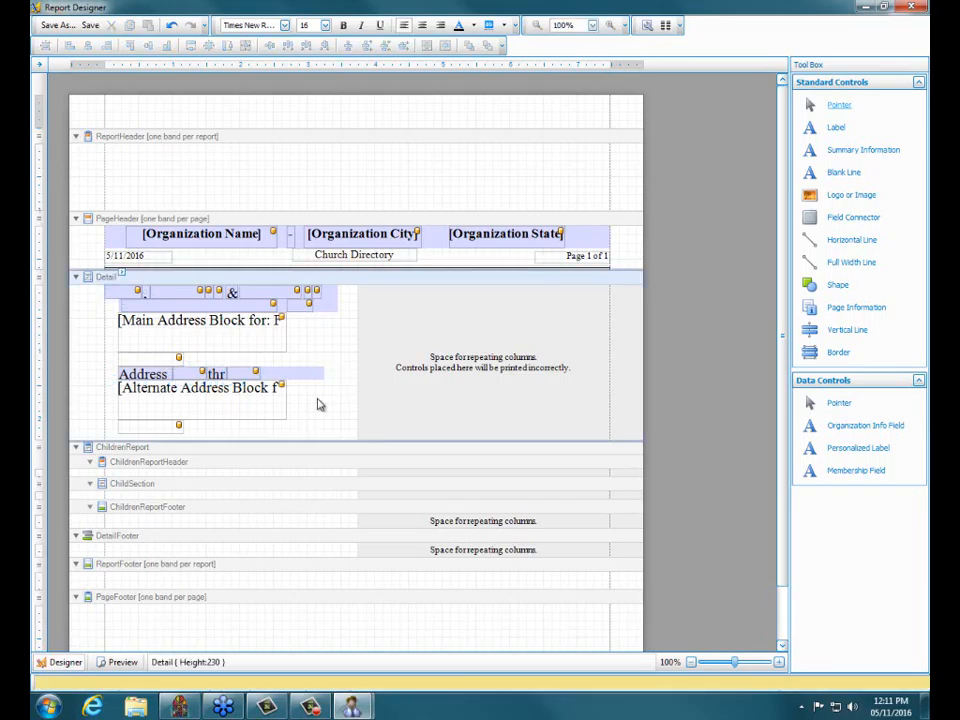
- Widen the main and alternate address blocks and both phone fields together to nearly the full width of the first column
left_click(255, 323)
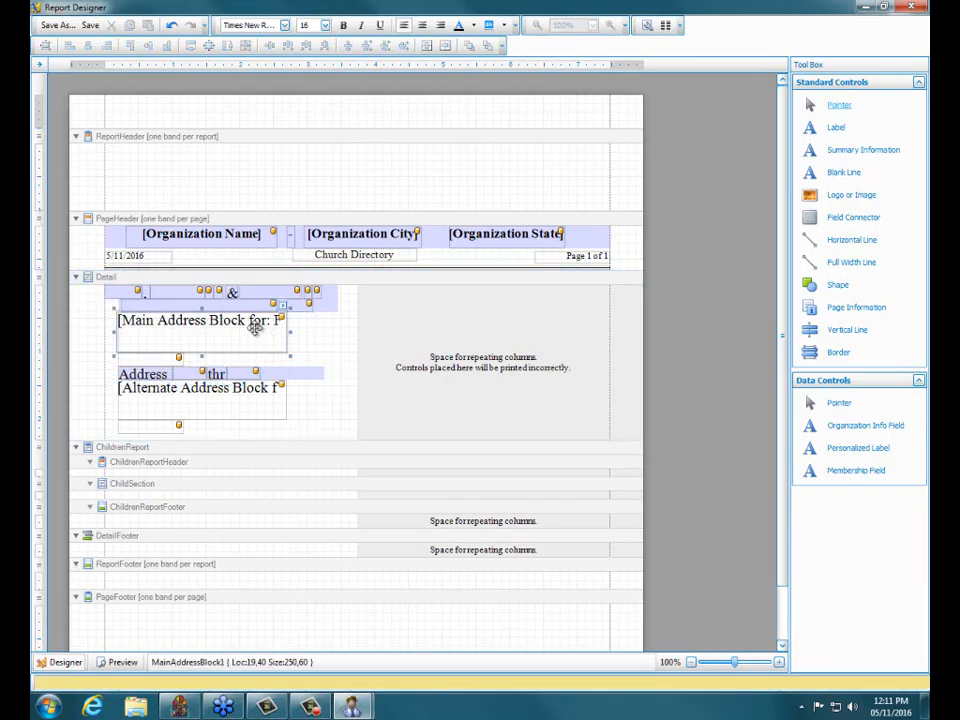
left_click(152, 418)
left_click(150, 357)
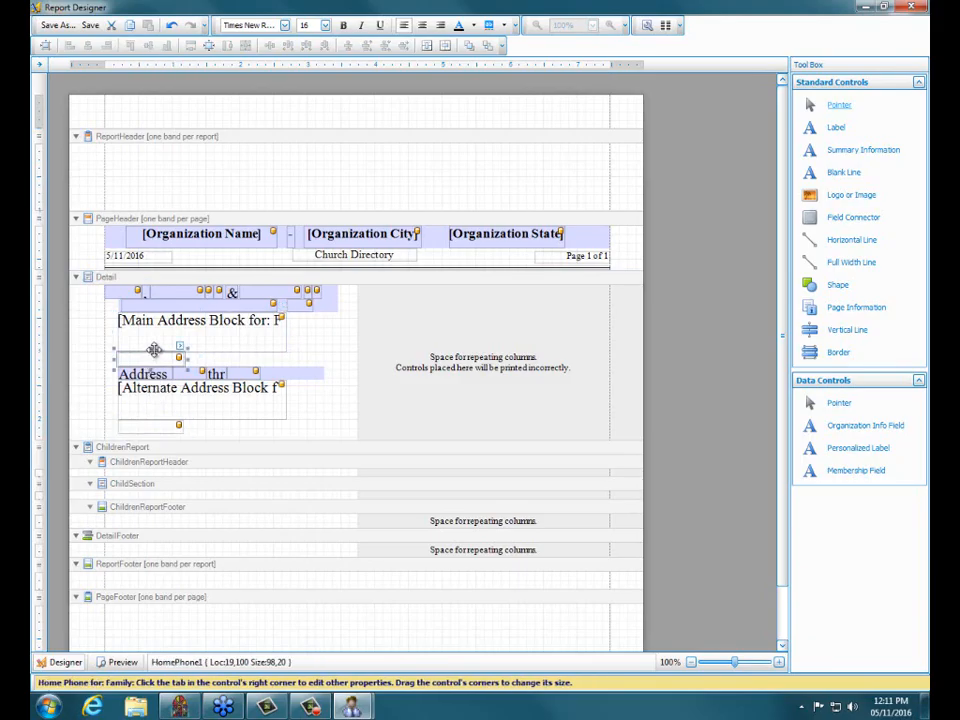
left_click(158, 337)
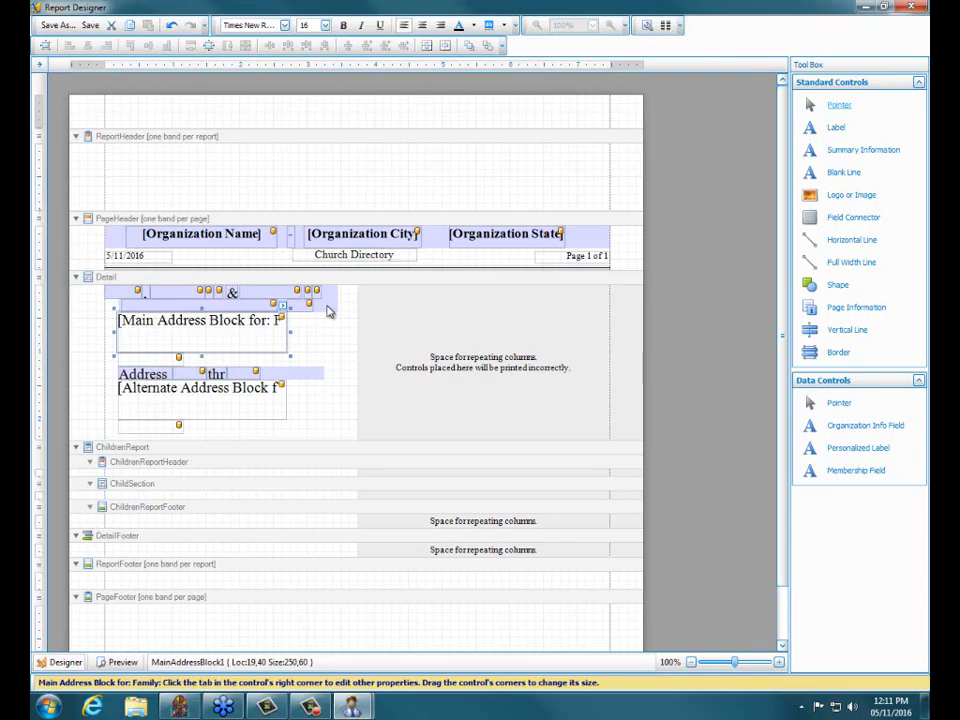
left_click(142, 362, "ctrl")
left_click(154, 412, "ctrl")
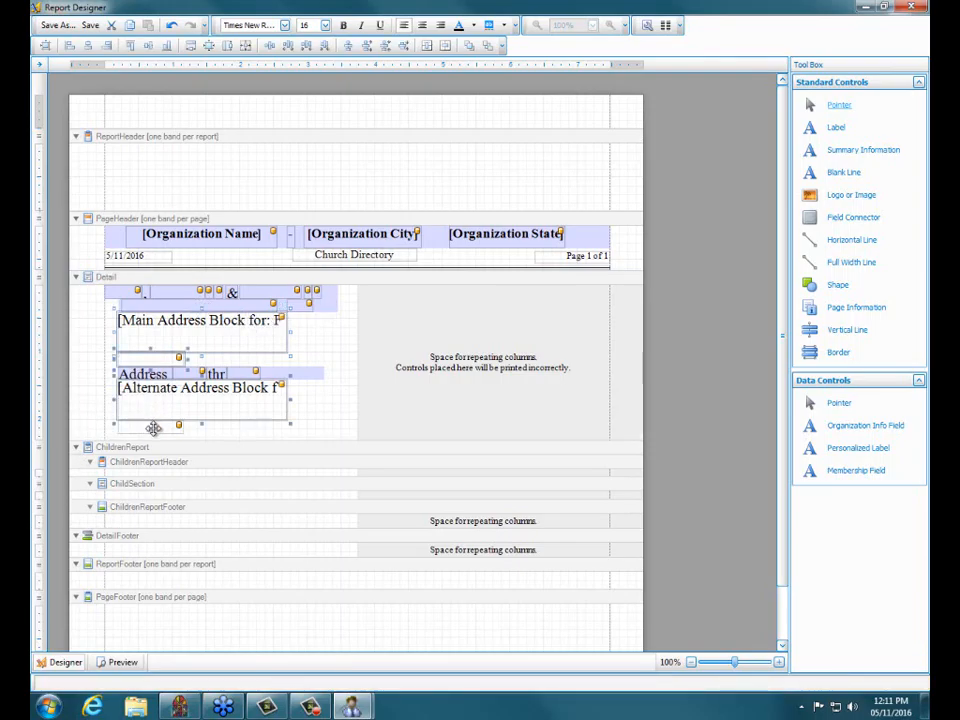
left_click(154, 428, "ctrl")
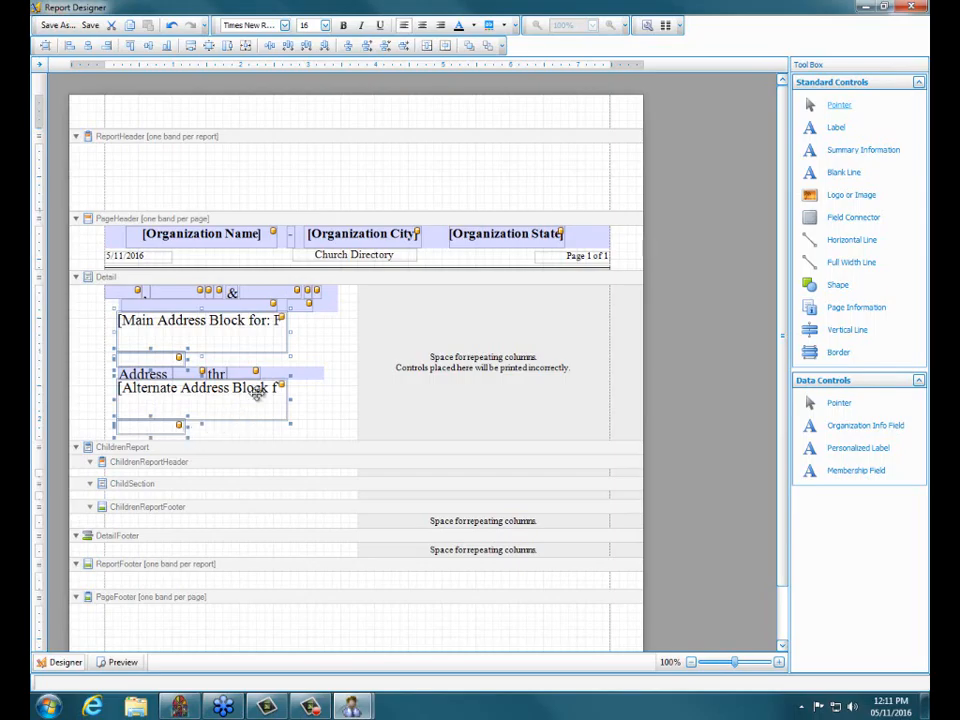
left_click_drag(289, 332, 345, 339)
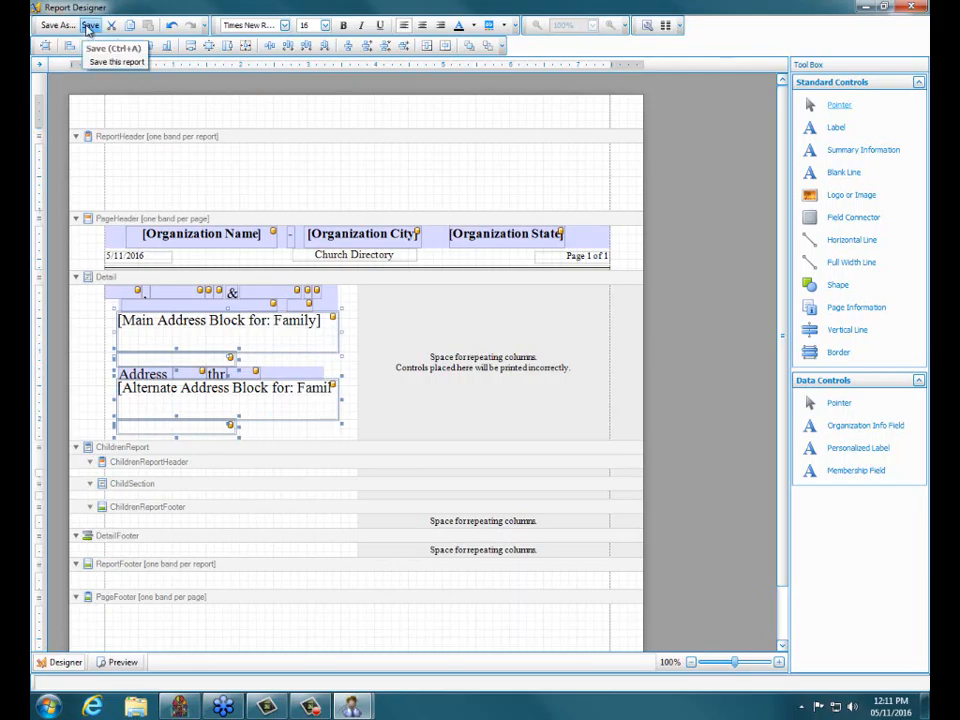
- Save the edited layout under the name 2 Column Booklet Directory and close the report designer
left_click(89, 28)
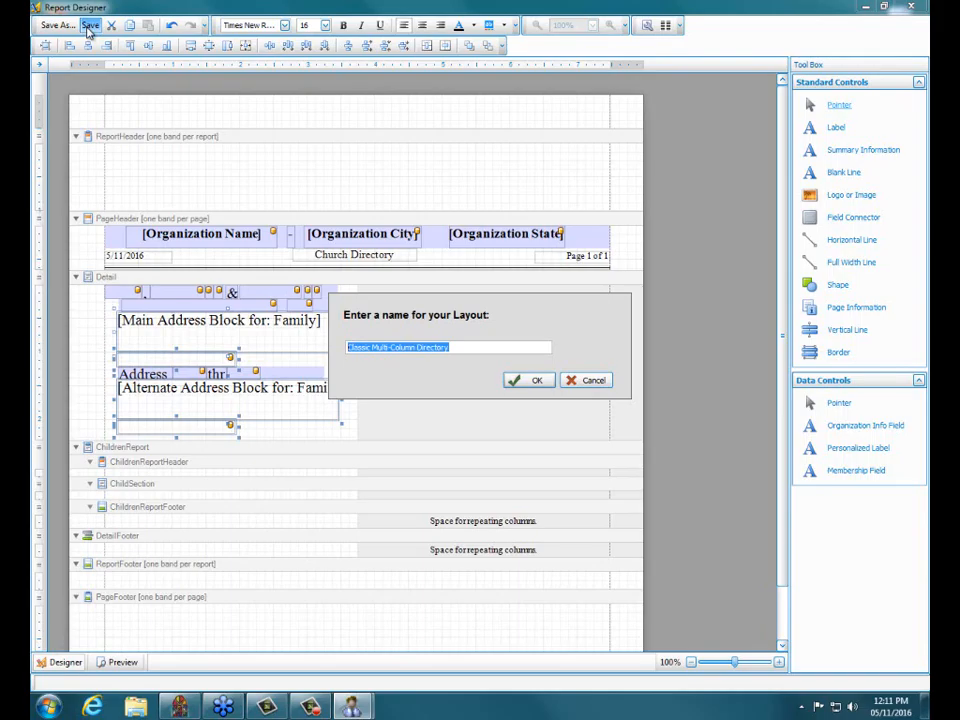
type("B")
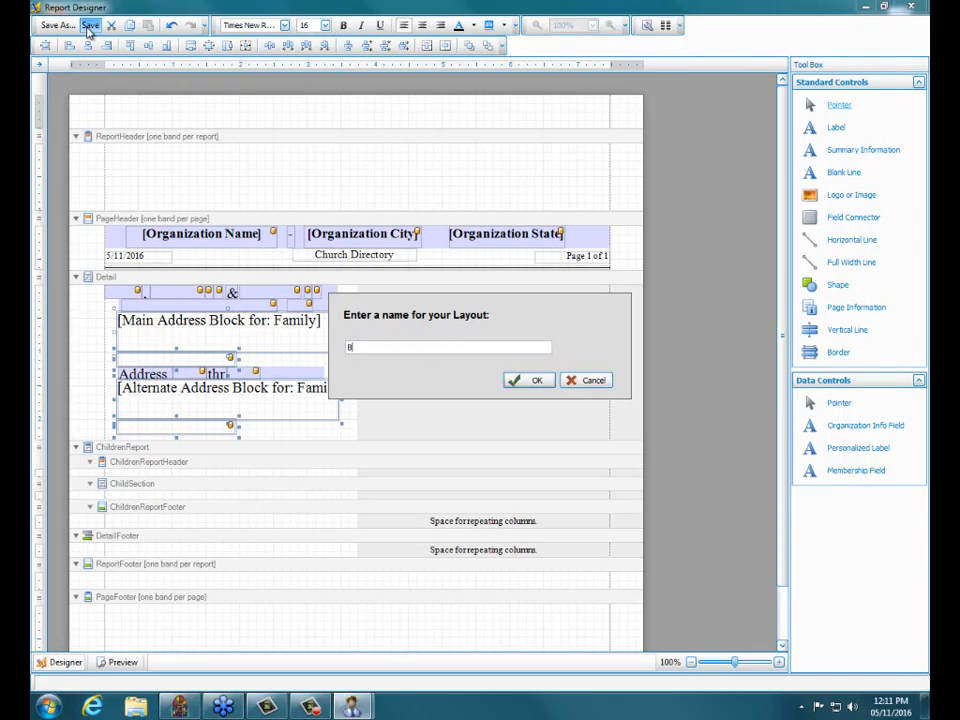
key("BackSpace")
type("2 Column Booklet Directory")
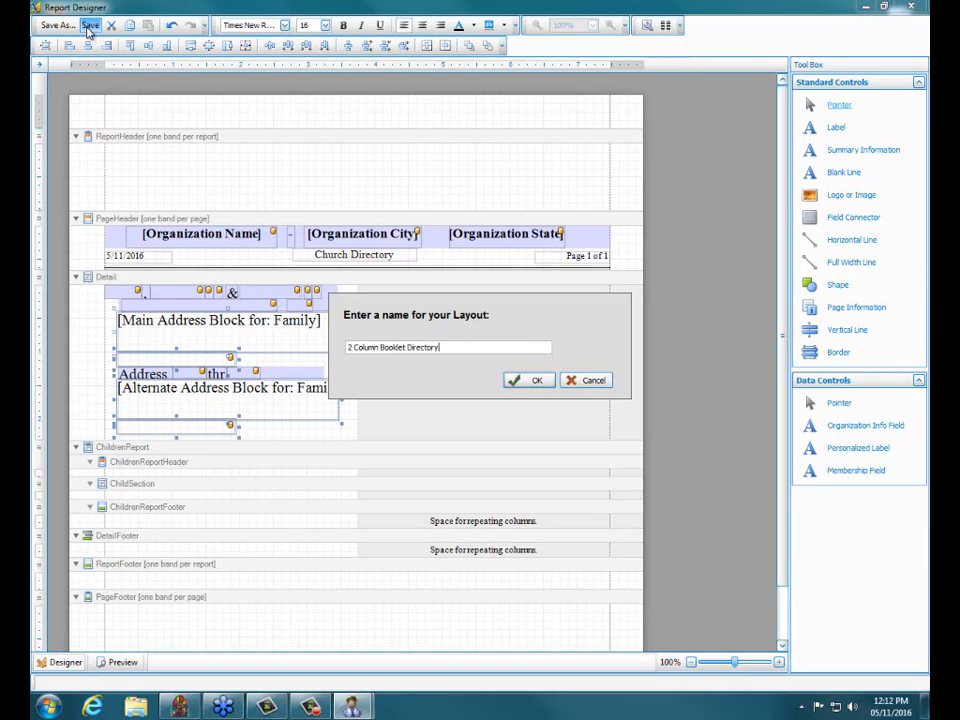
left_click(535, 381)
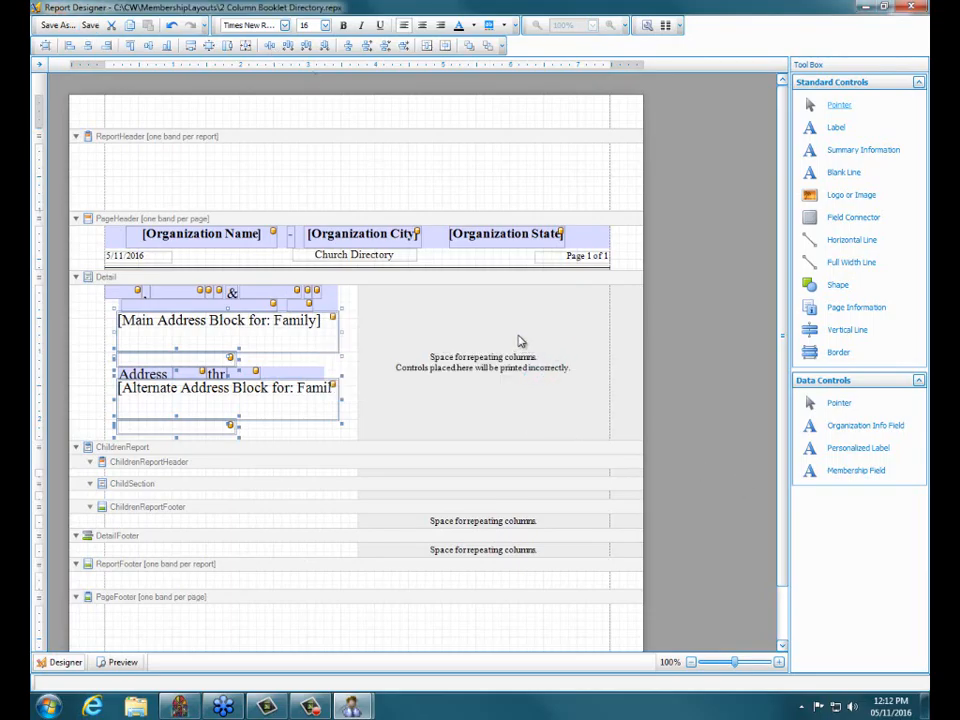
left_click(907, 8)
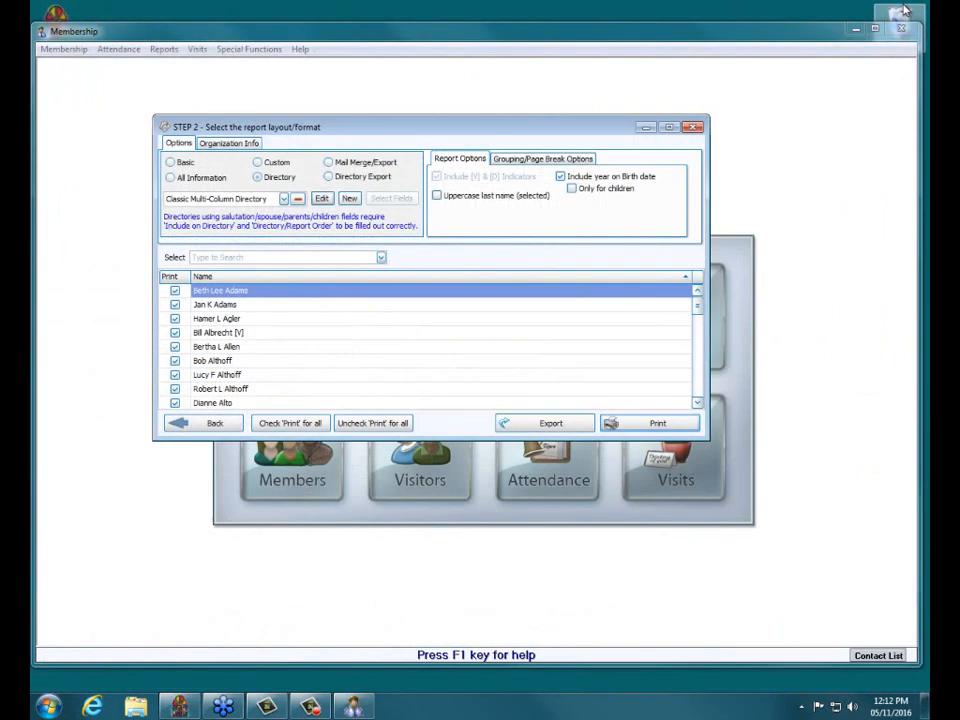
- Preview the directory with the enlarged two-column layout, look over the first page, and close the preview
left_click(657, 423)
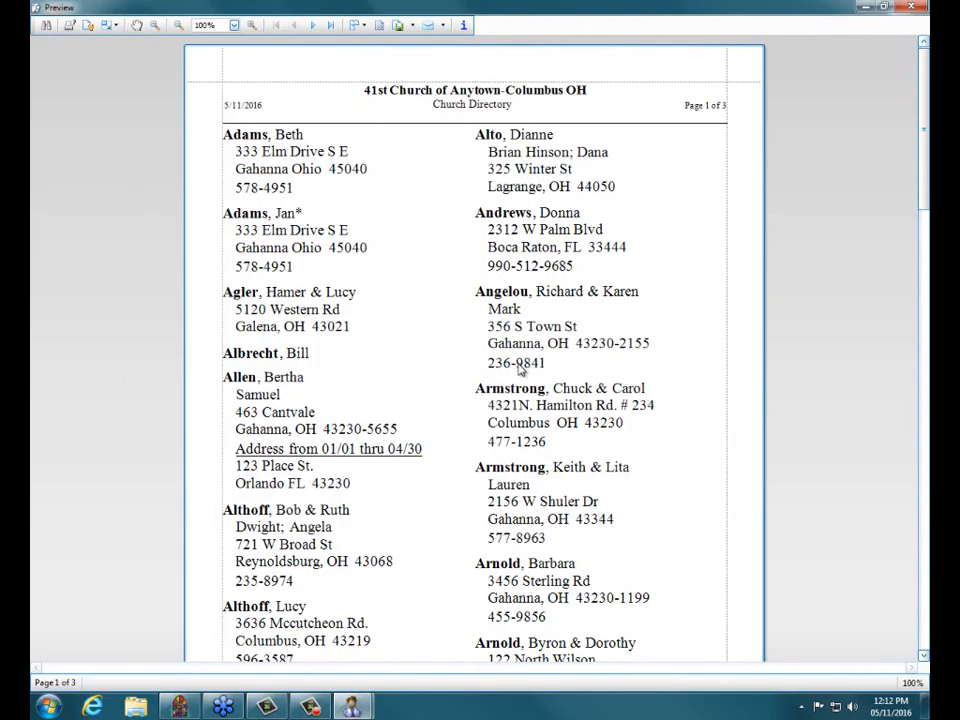
scroll(519, 370, "down", 3)
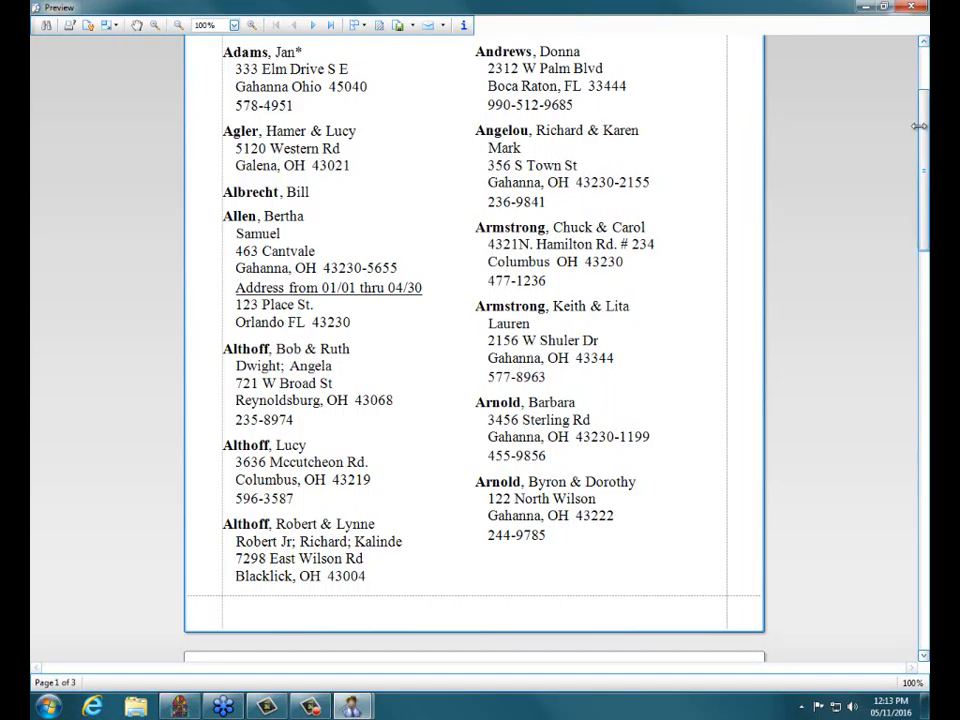
left_click_drag(922, 143, 922, 101)
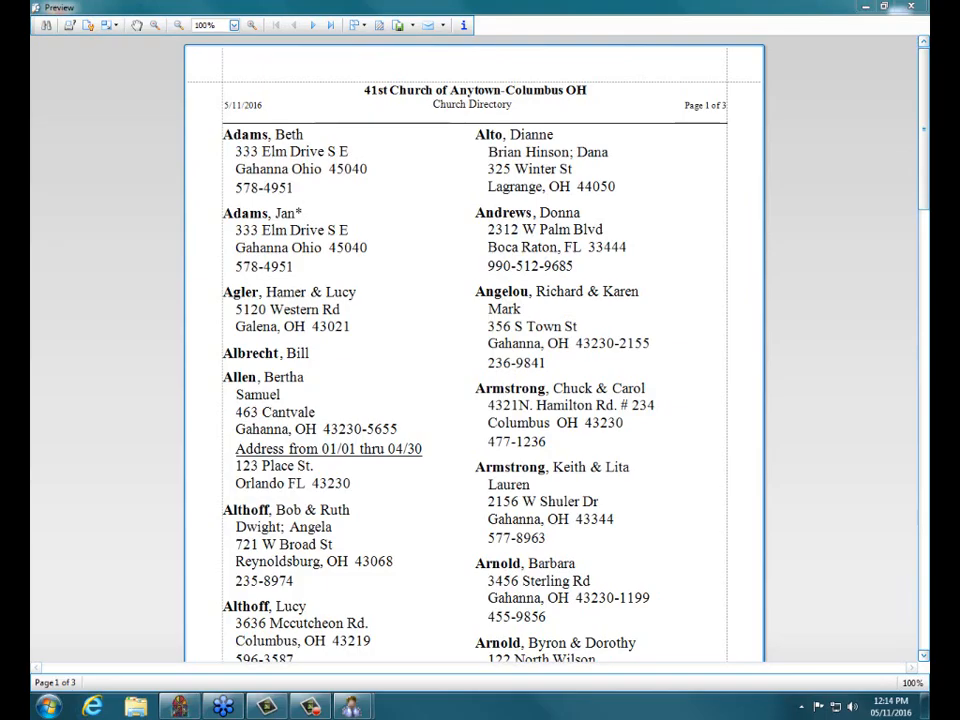
left_click(908, 10)
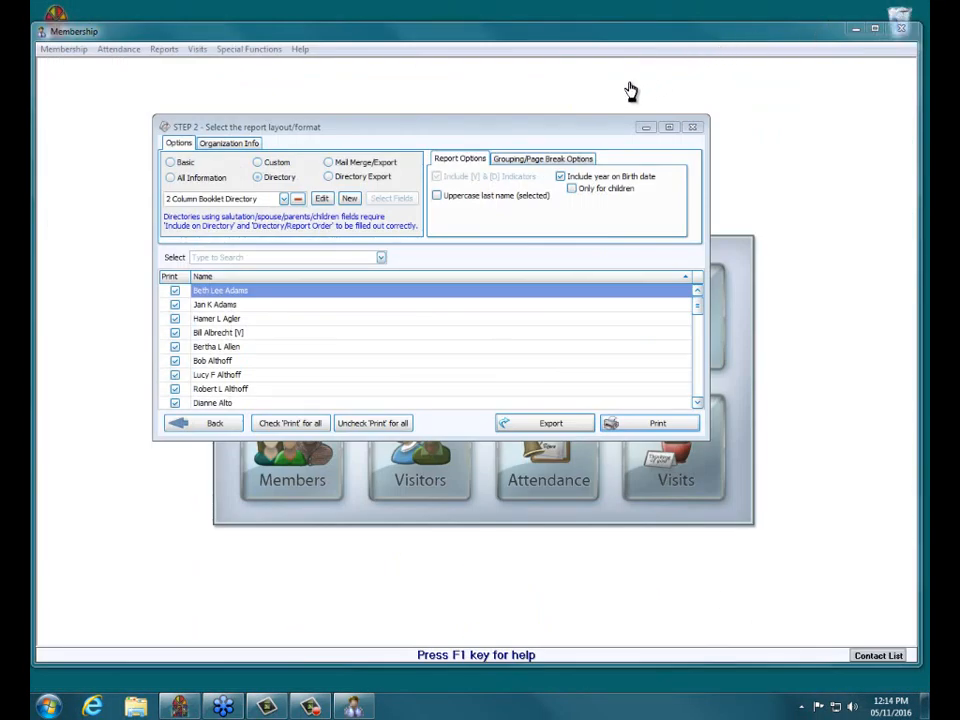
- Include an alphabetic heading in the directory's grouping and page break options
left_click(560, 130)
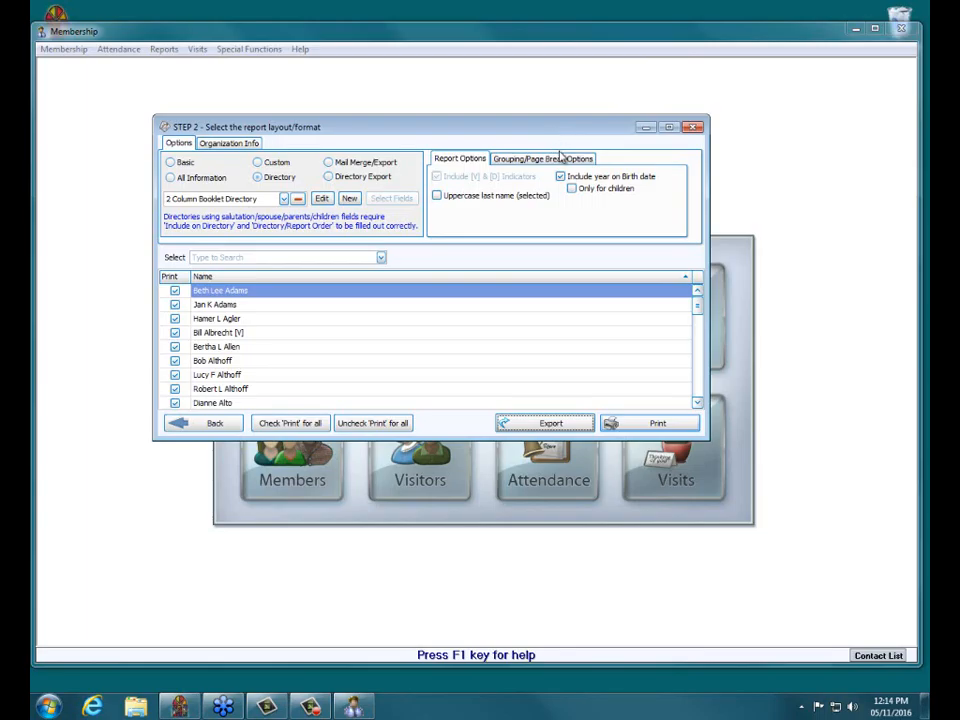
left_click(561, 157)
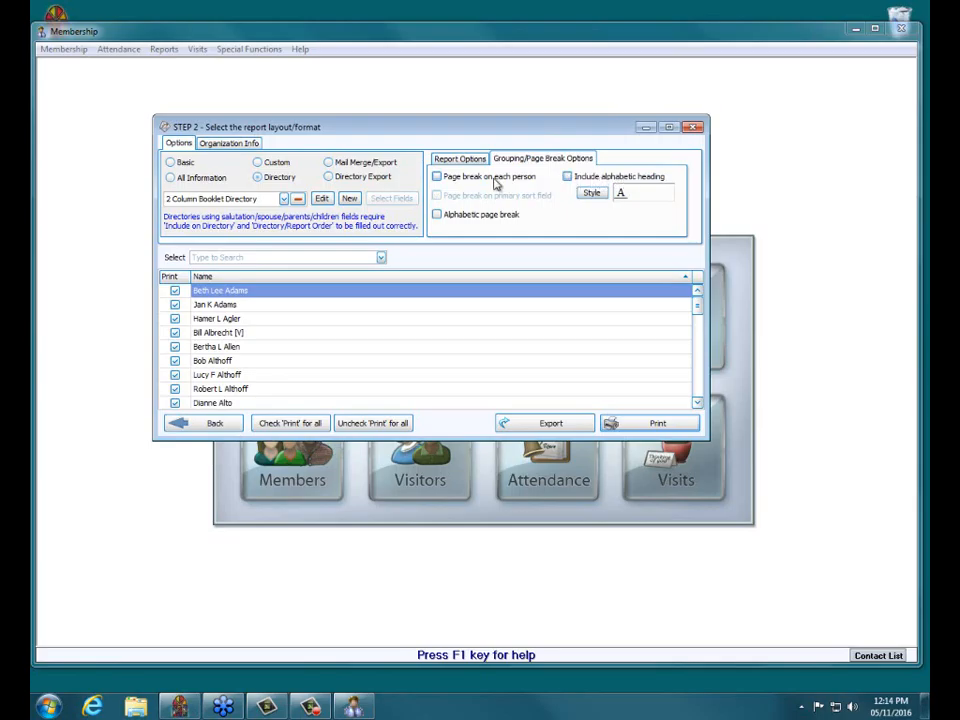
left_click(569, 178)
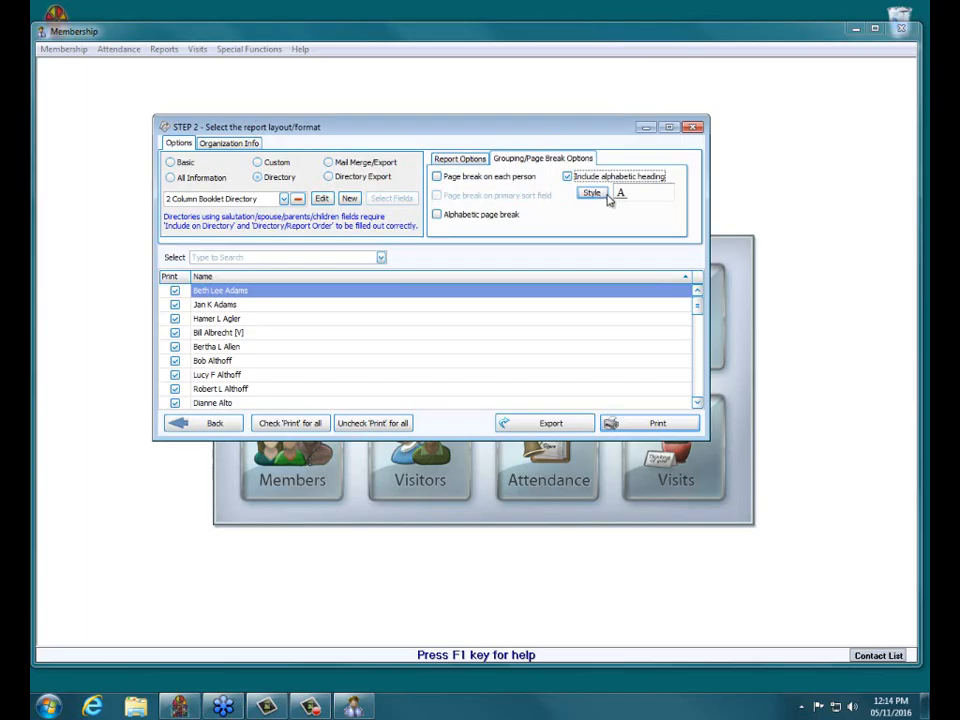
- Set the alphabetic heading's font style to bold and its size to 20, keeping Times New Roman with underline
left_click(598, 195)
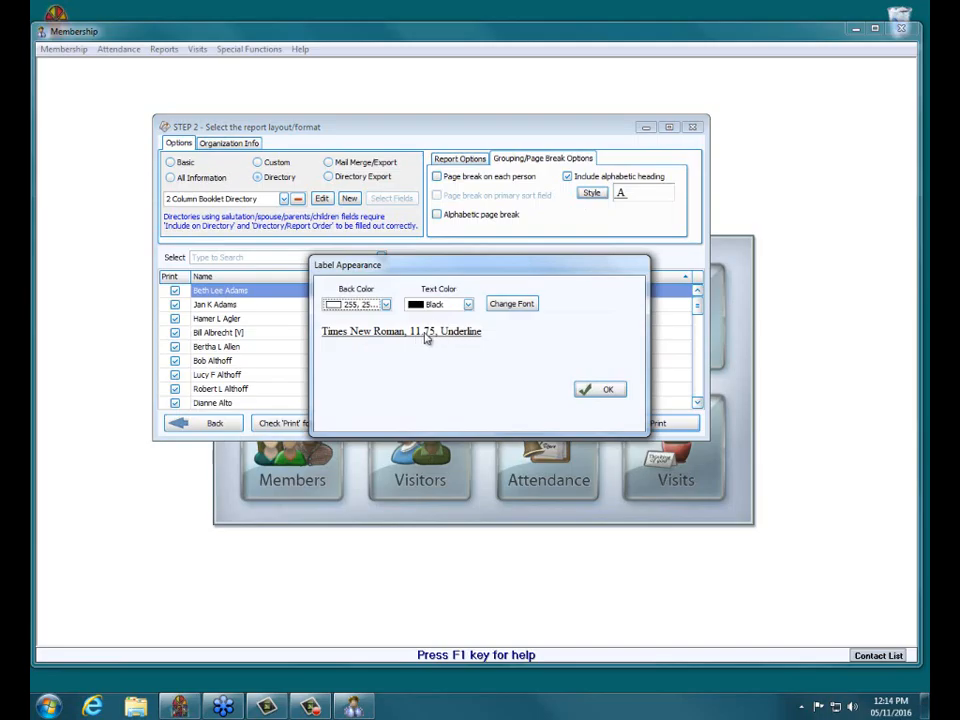
left_click(511, 304)
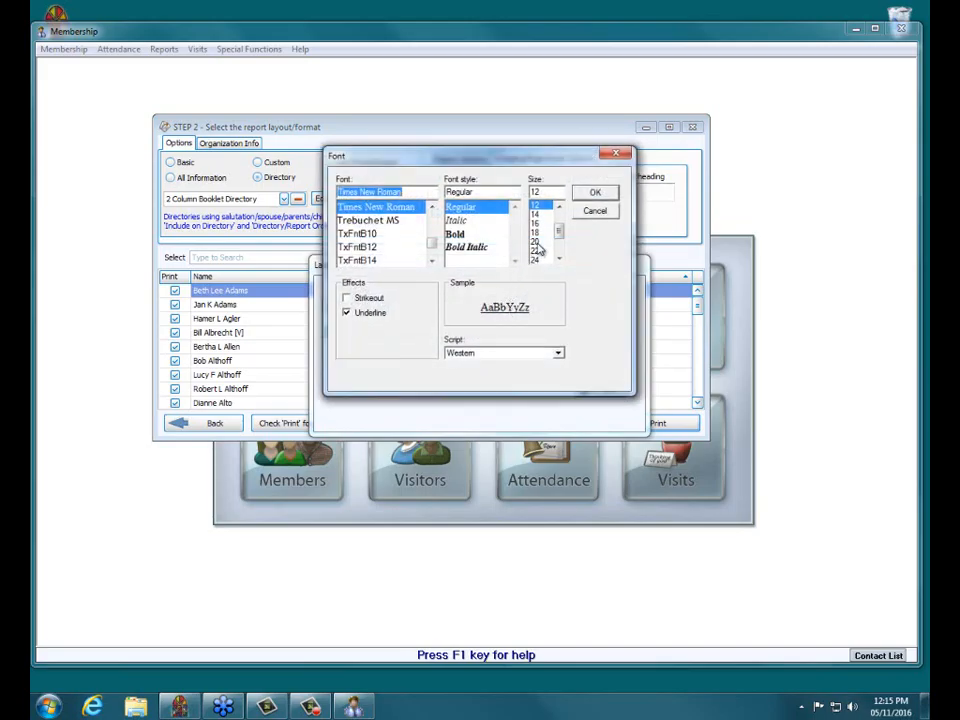
left_click(536, 242)
left_click(451, 235)
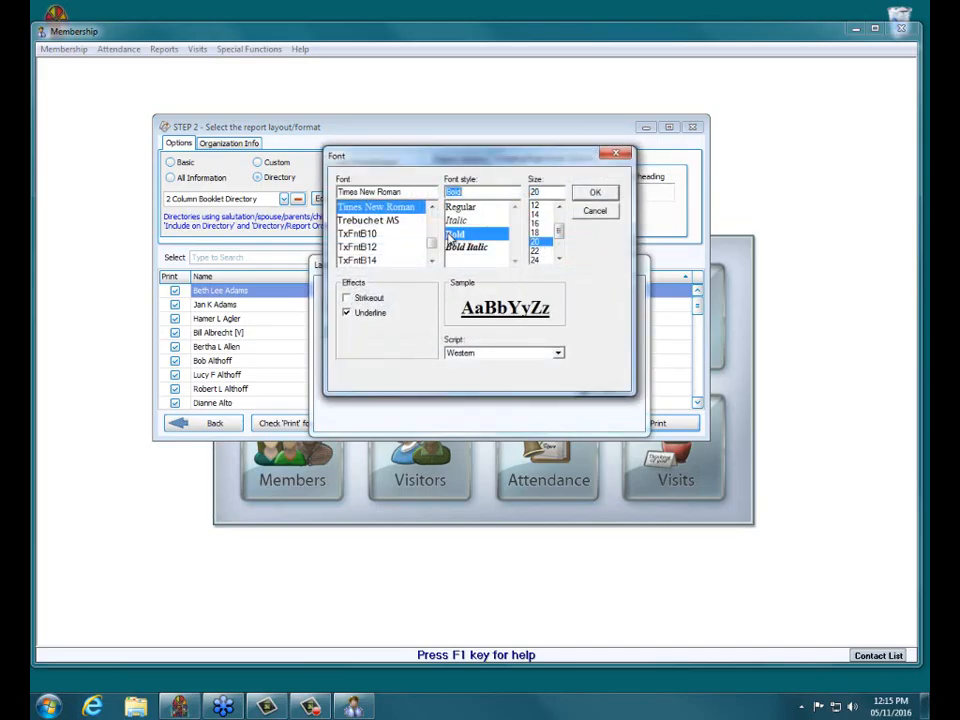
left_click(588, 193)
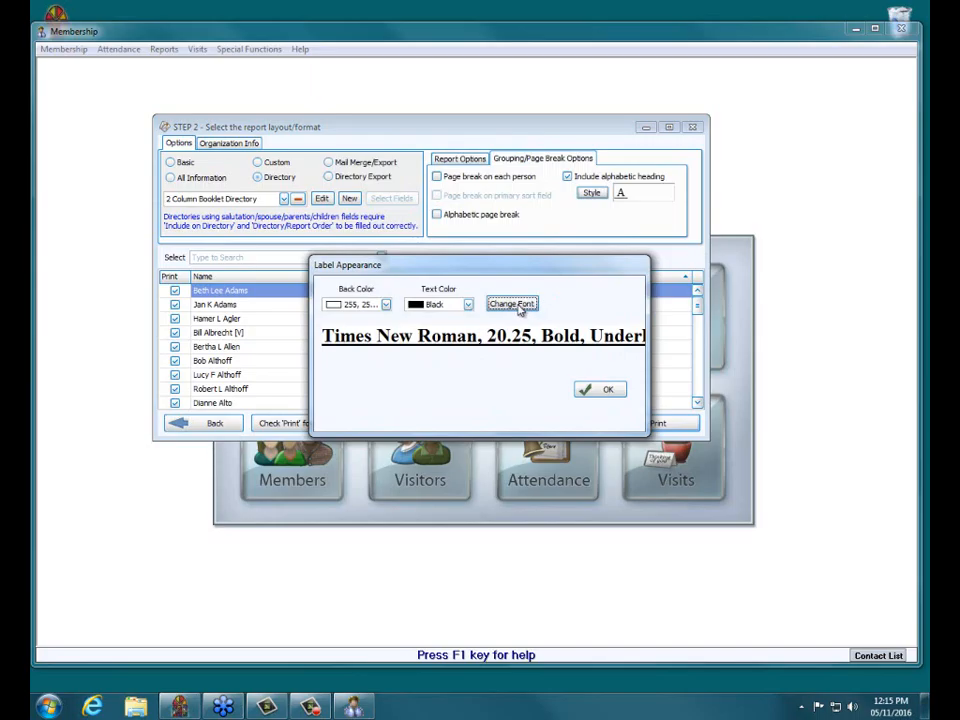
left_click(515, 305)
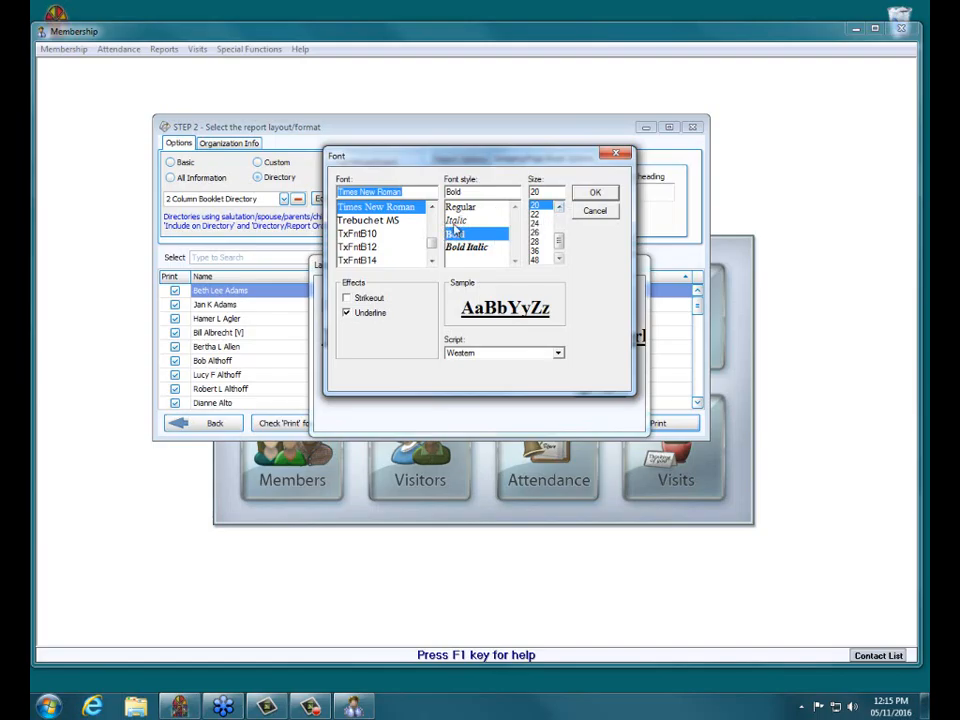
left_click(594, 194)
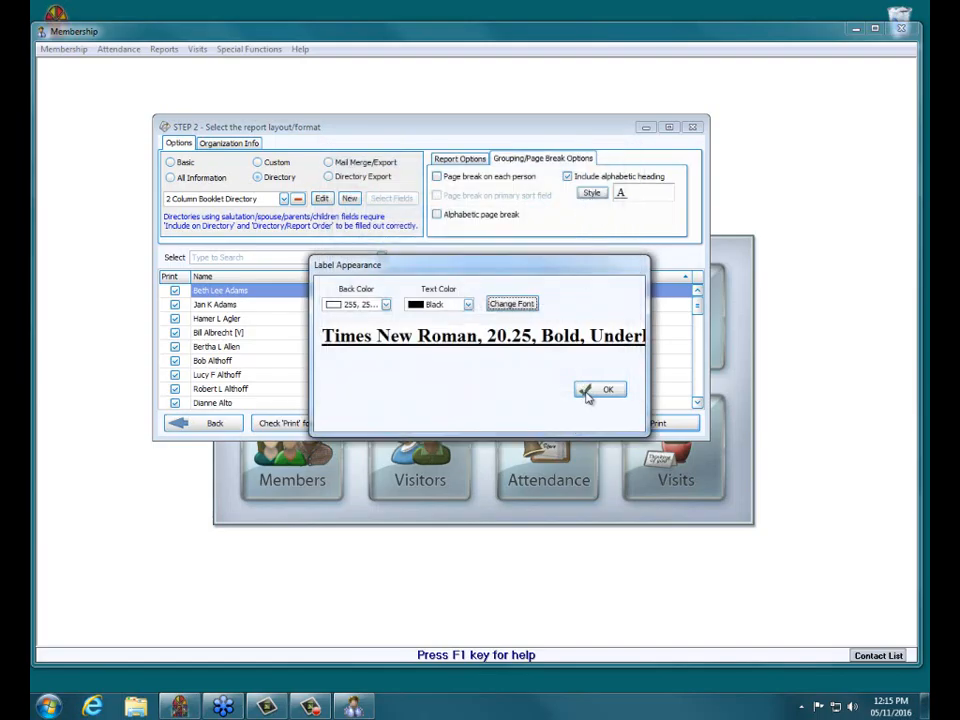
left_click(600, 390)
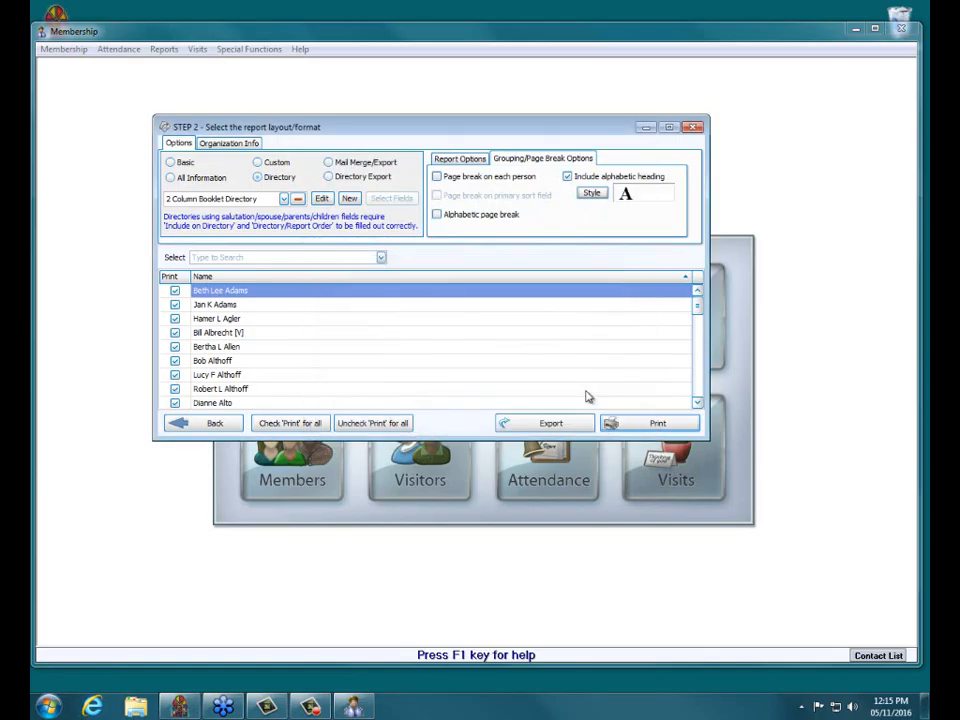
- Preview the directory with alphabetic headings, look through the first two pages, and close the preview
left_click(640, 430)
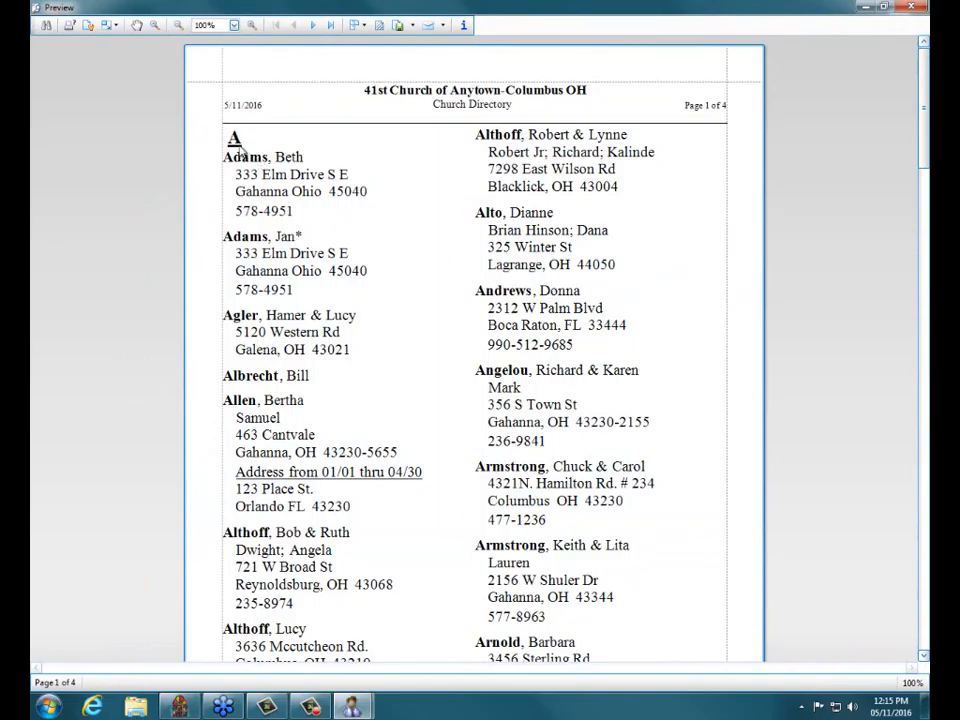
scroll(261, 272, "down", 10)
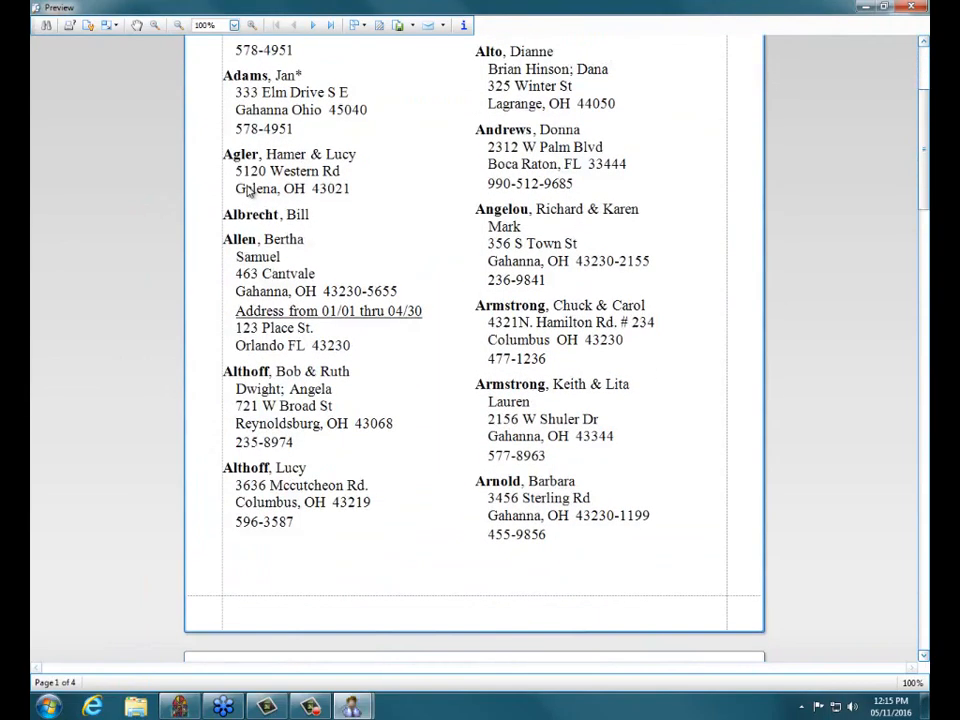
scroll(263, 275, "down", 3)
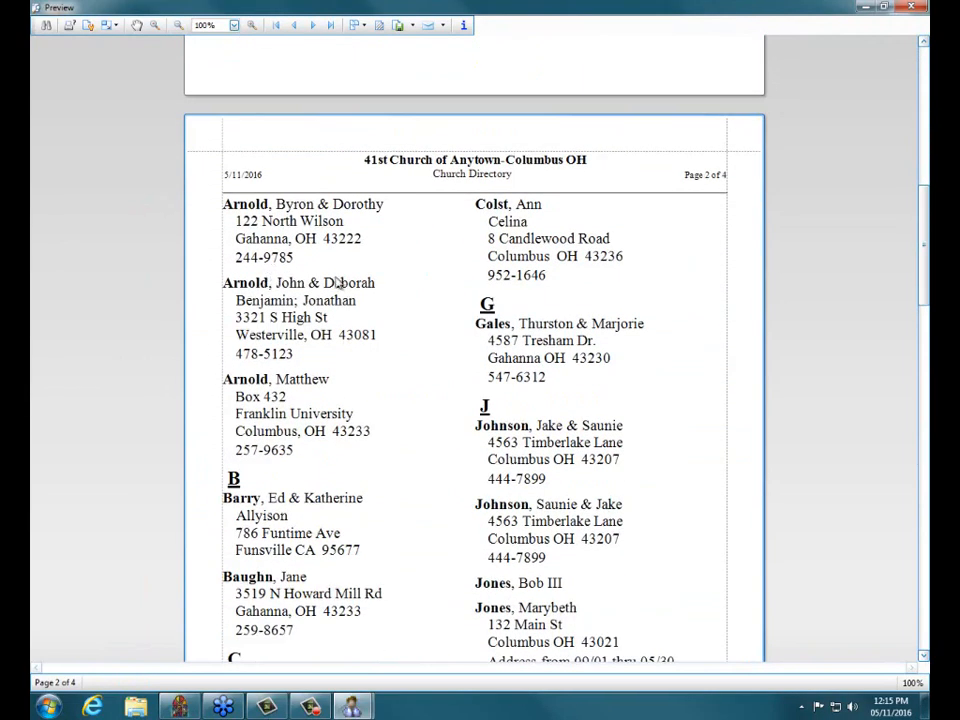
scroll(465, 343, "down", 3)
scroll(283, 468, "down", 3)
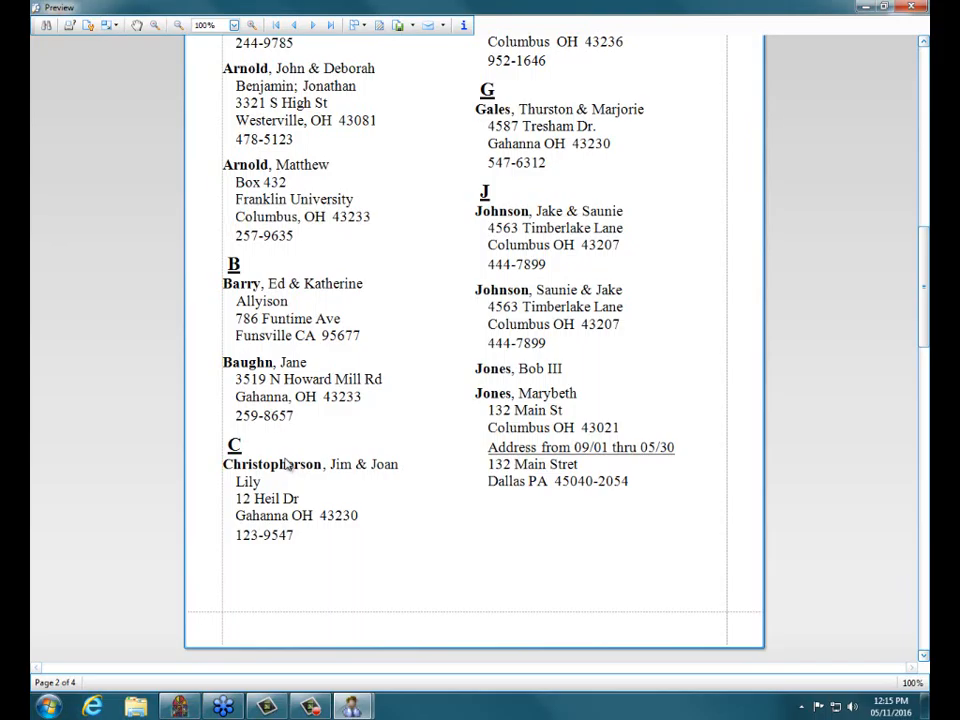
left_click(921, 8)
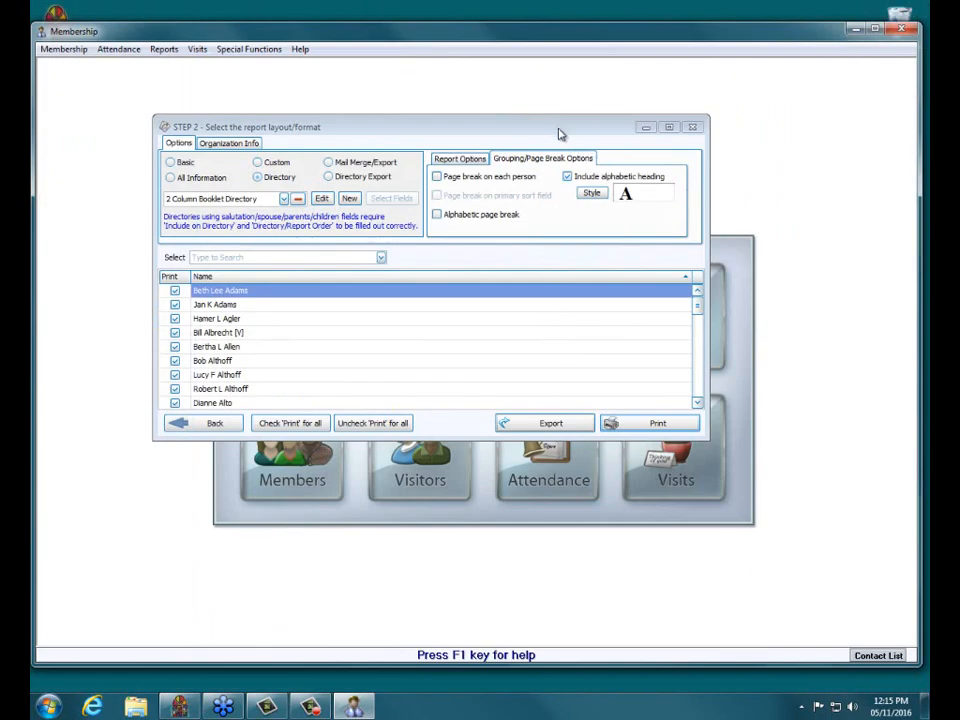
- Open the 2 Column Booklet Directory layout for editing, examine the available data controls, and close the designer without saving
left_click_drag(584, 139, 610, 160)
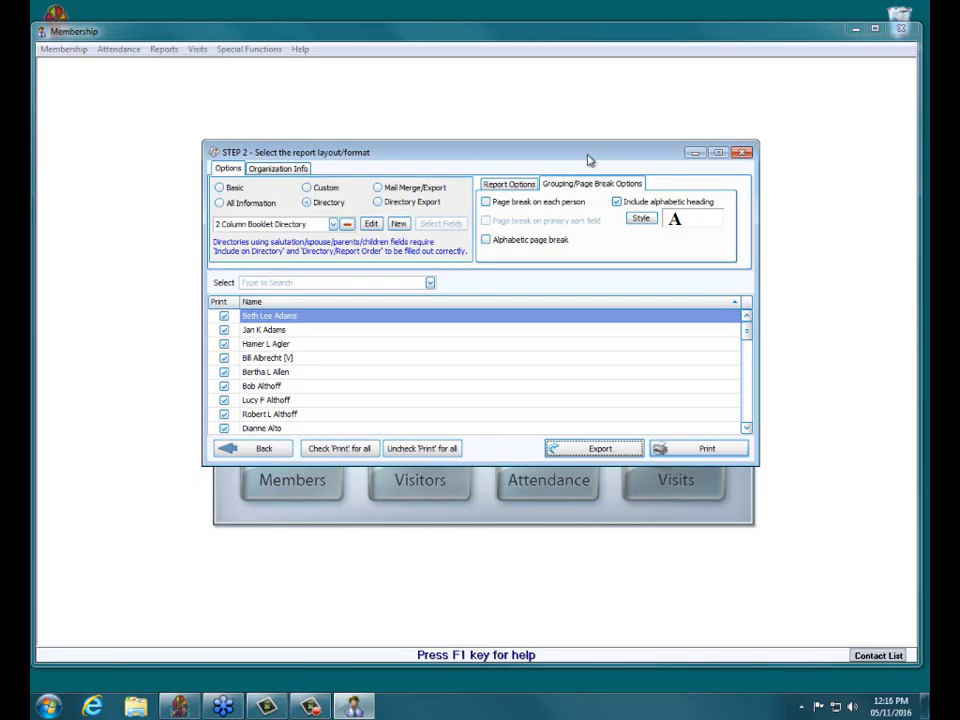
left_click(376, 225)
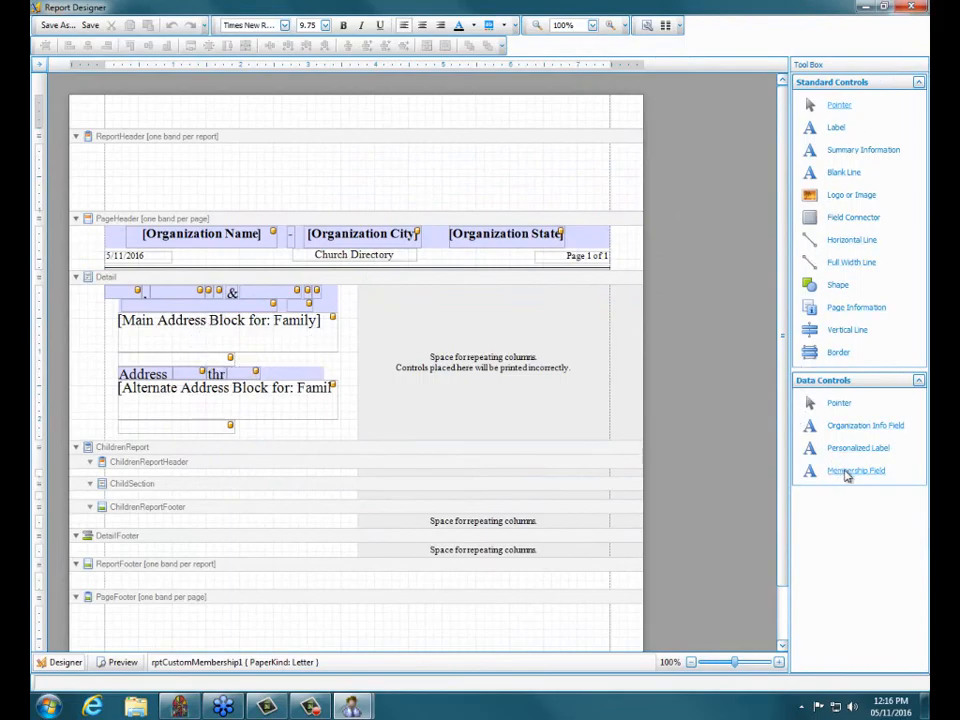
left_click(920, 7)
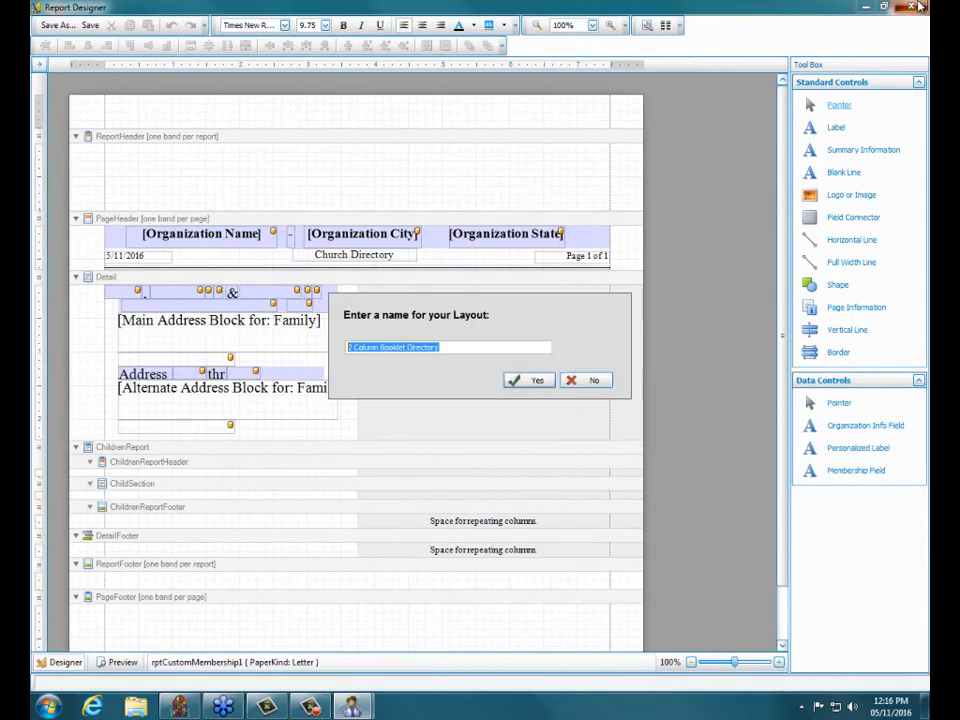
left_click(587, 383)
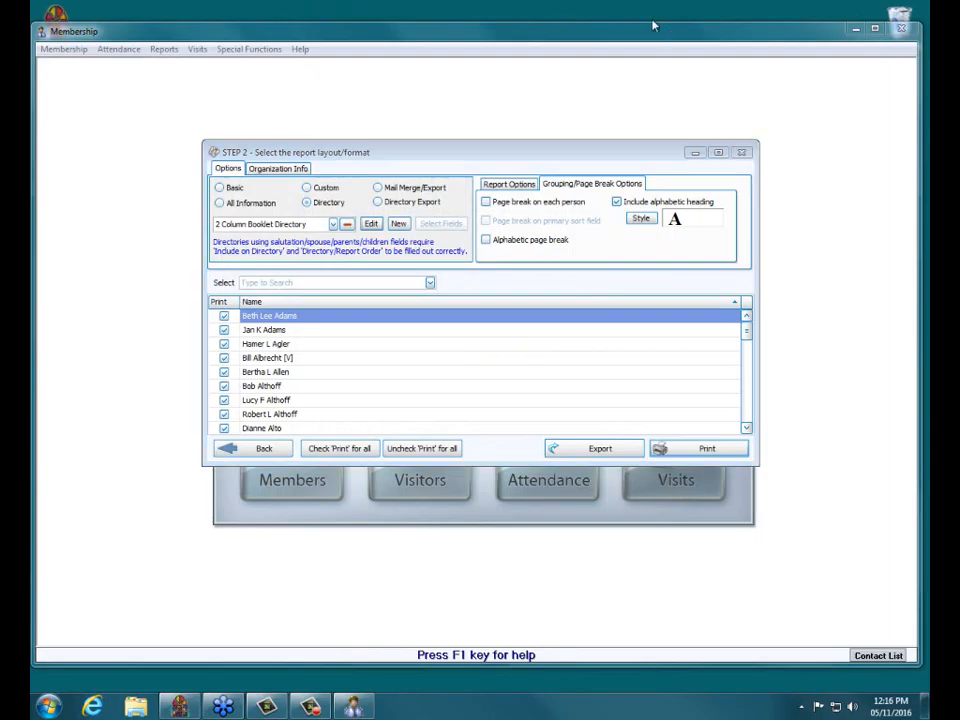
- Choose the Horizontal Picture Directory layout for the directory report
left_click(591, 146)
left_click(333, 224)
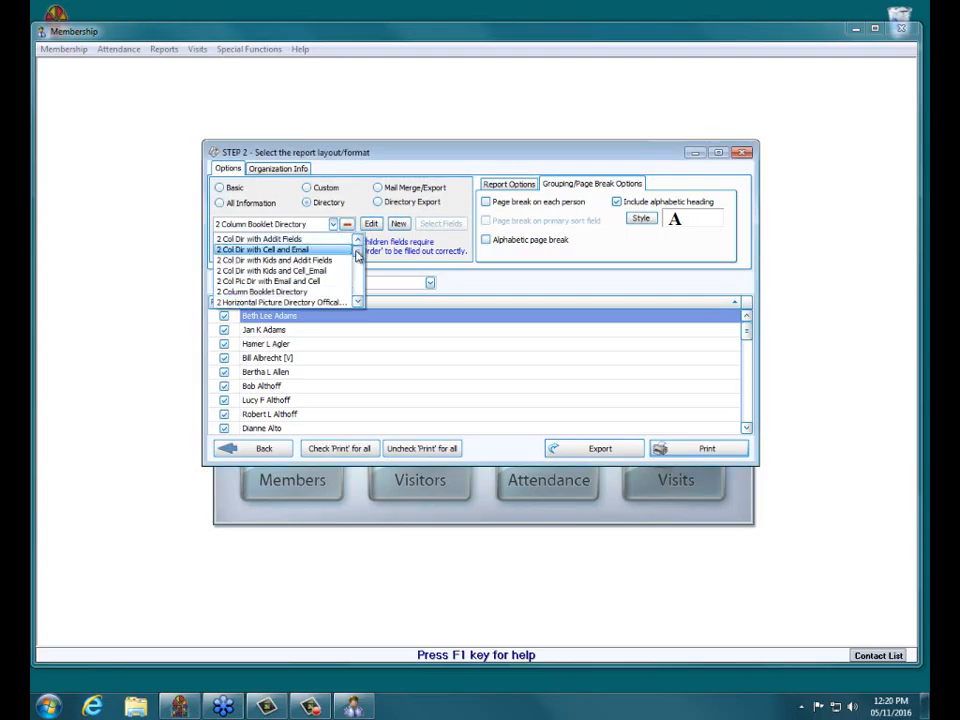
scroll(359, 258, "down", 1)
scroll(359, 258, "down", 3)
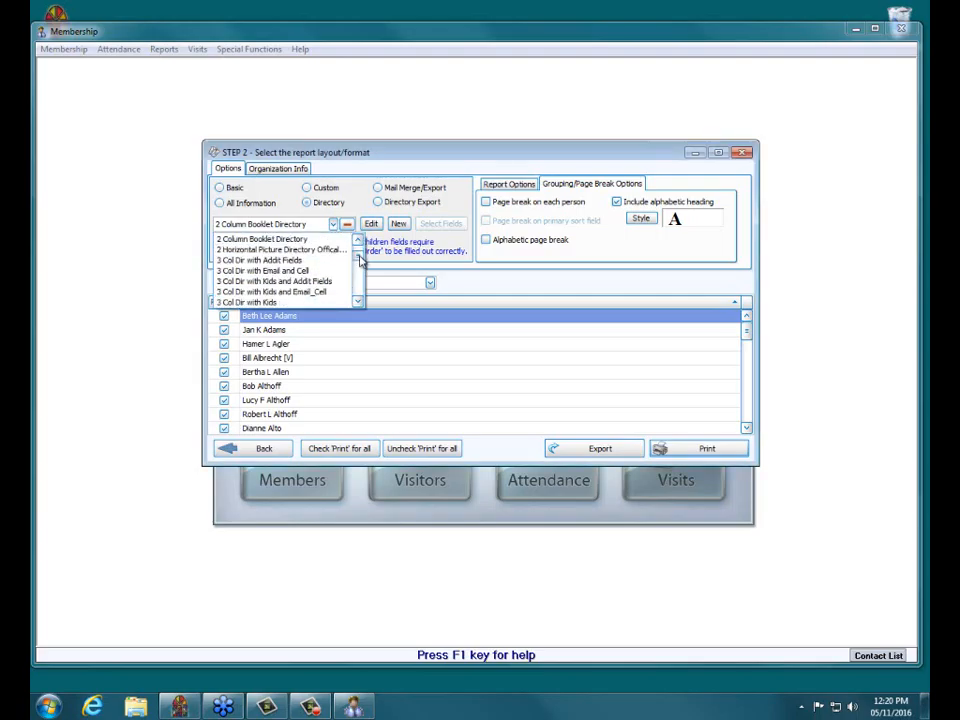
left_click_drag(359, 262, 360, 284)
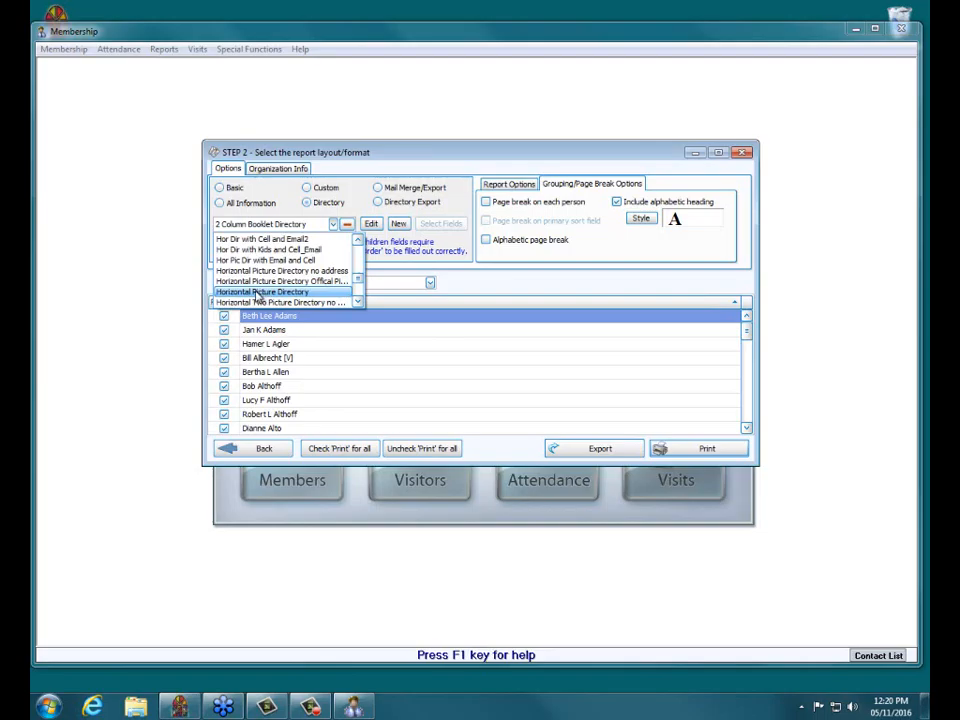
left_click(257, 292)
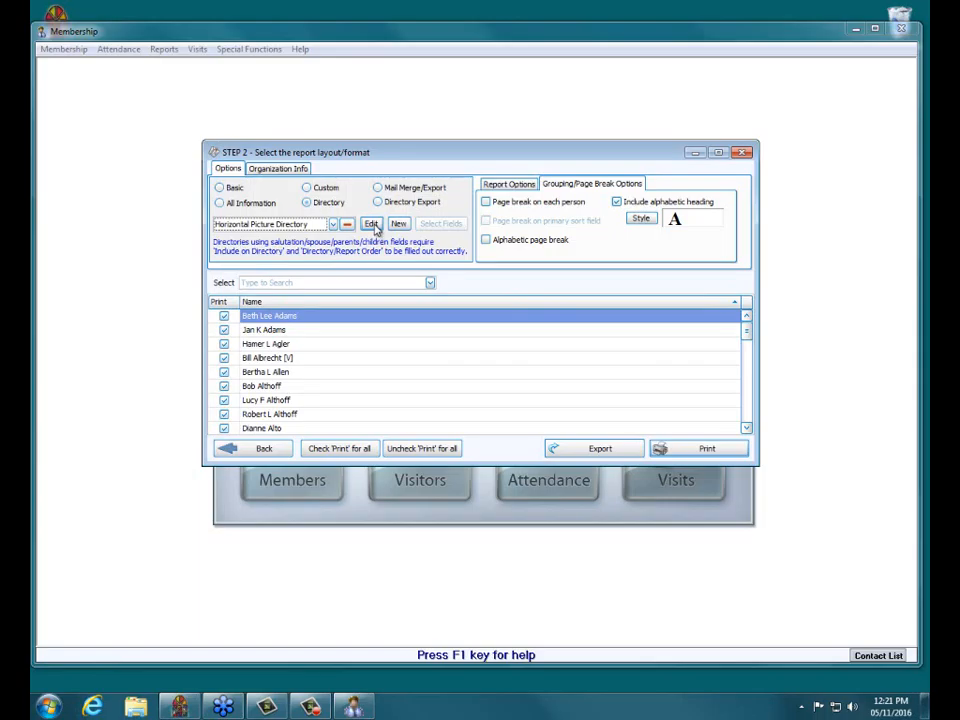
- Close the report setup and show the first family's alternate address in the member records
left_click(741, 153)
left_click(310, 462)
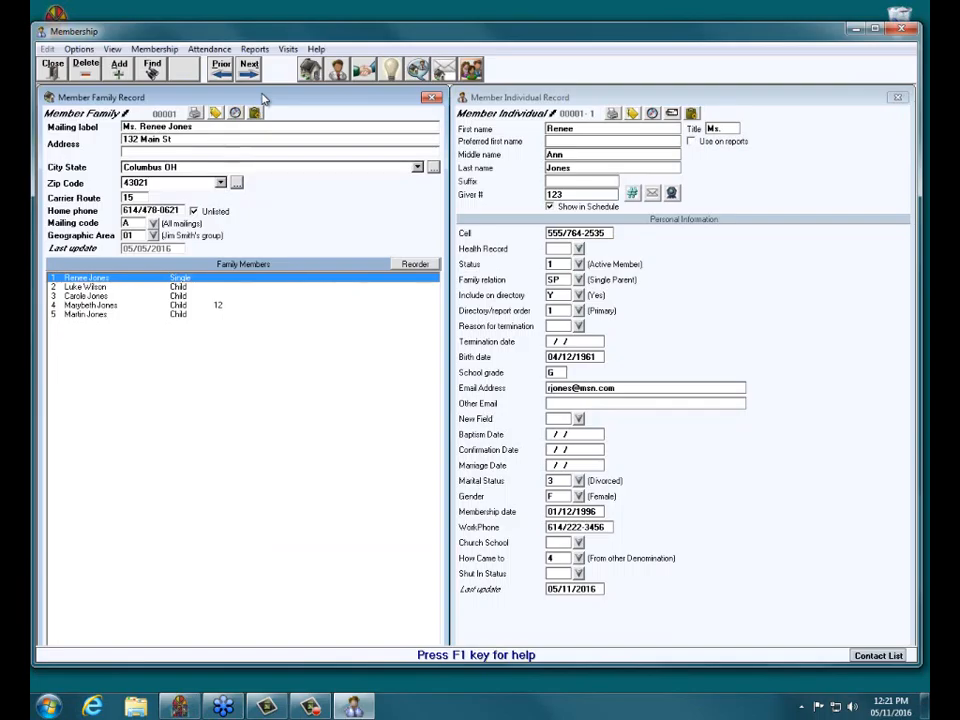
left_click(445, 68)
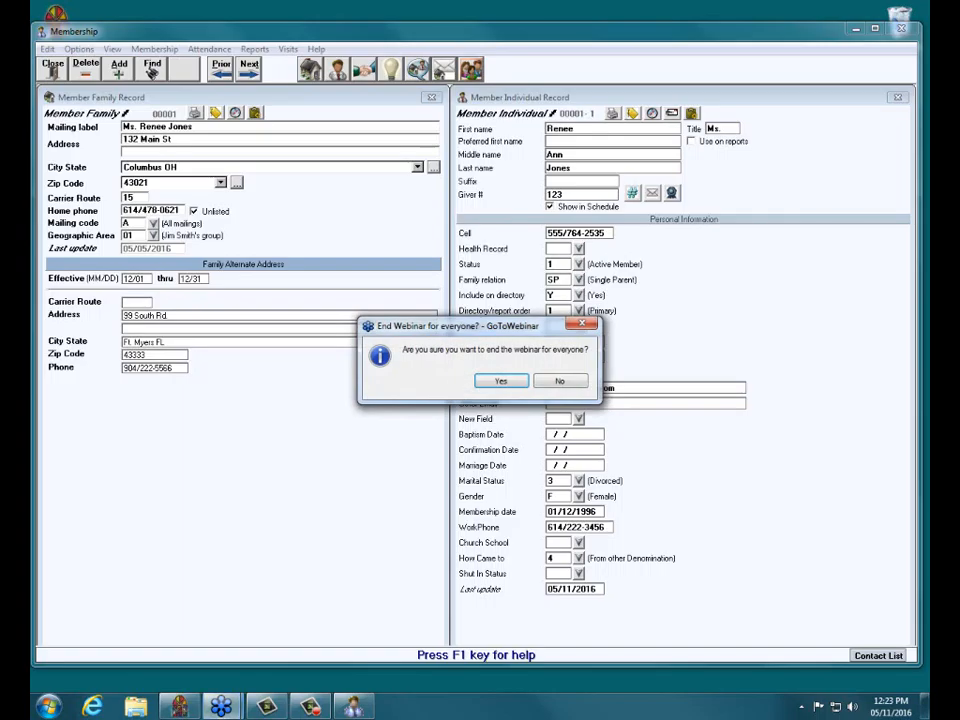
- Confirm ending the GoToWebinar session for everyone
left_click(499, 382)
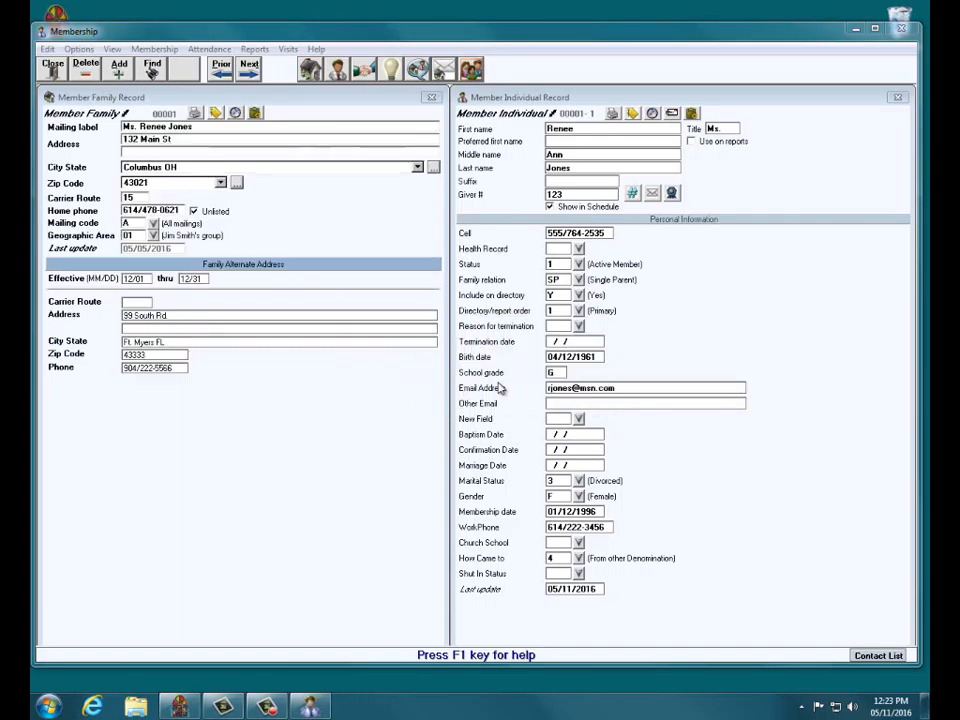